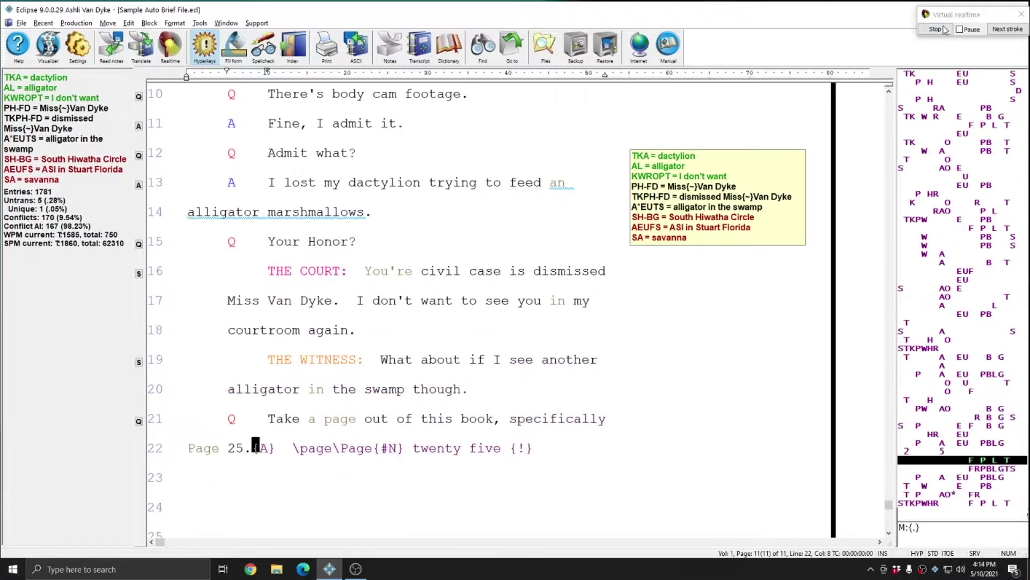
Dismiss the Translation complete notice and open the Realtime tab of the user settings.
left_click(539, 308)
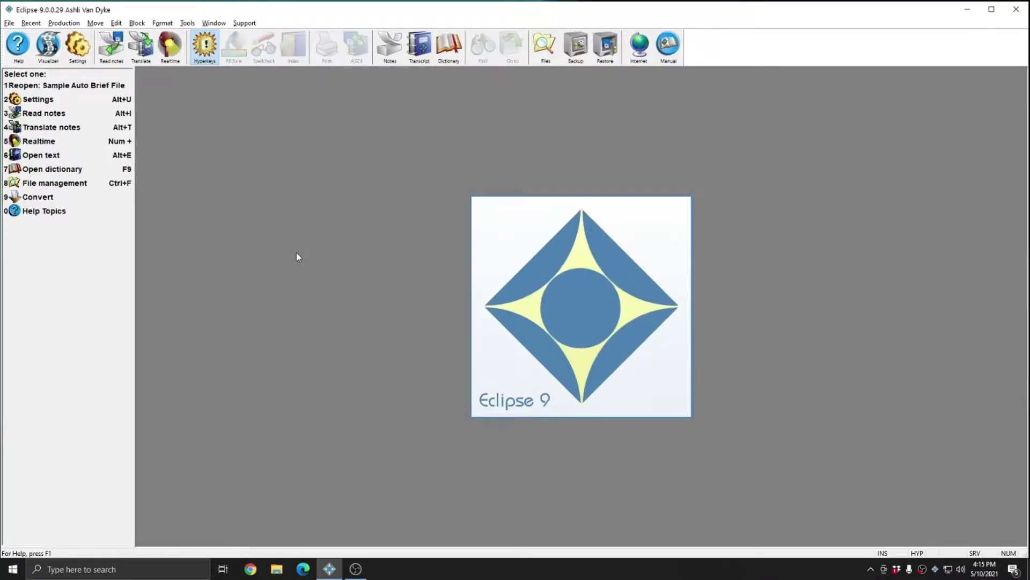
left_click(77, 46)
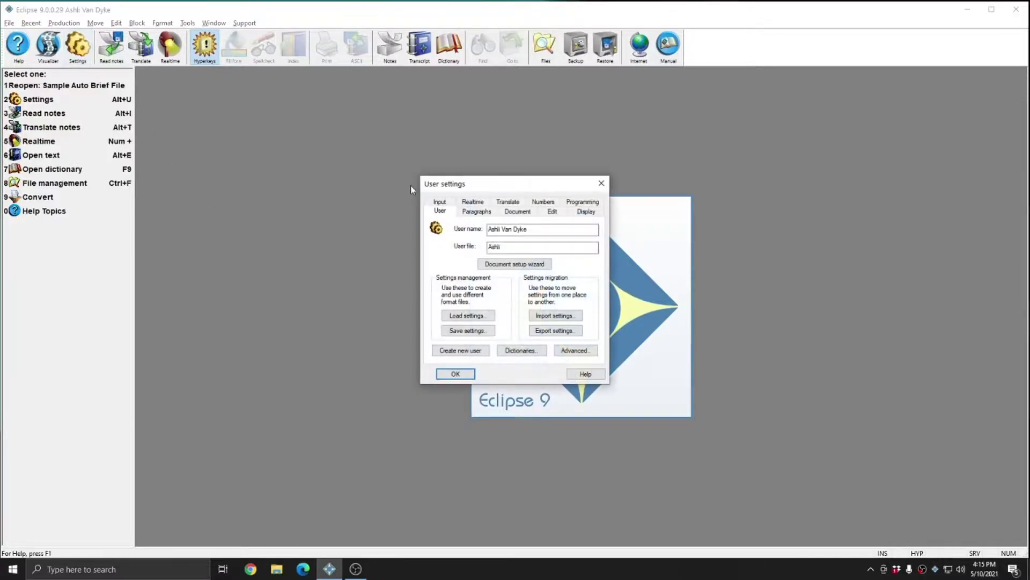
left_click(475, 204)
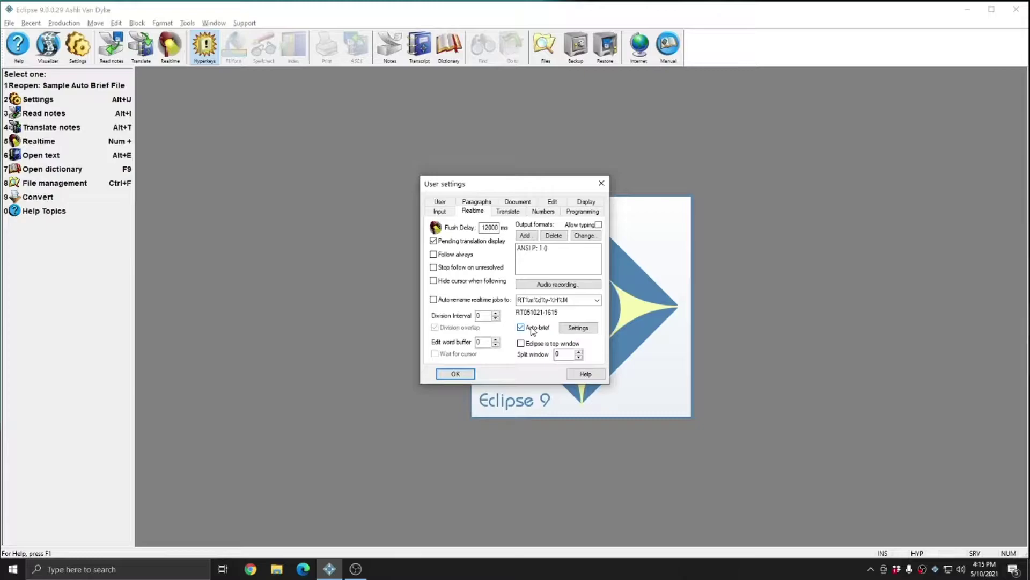
Open the Auto-brief settings and select the occurrences-before-suggesting count of 2.
left_click(578, 327)
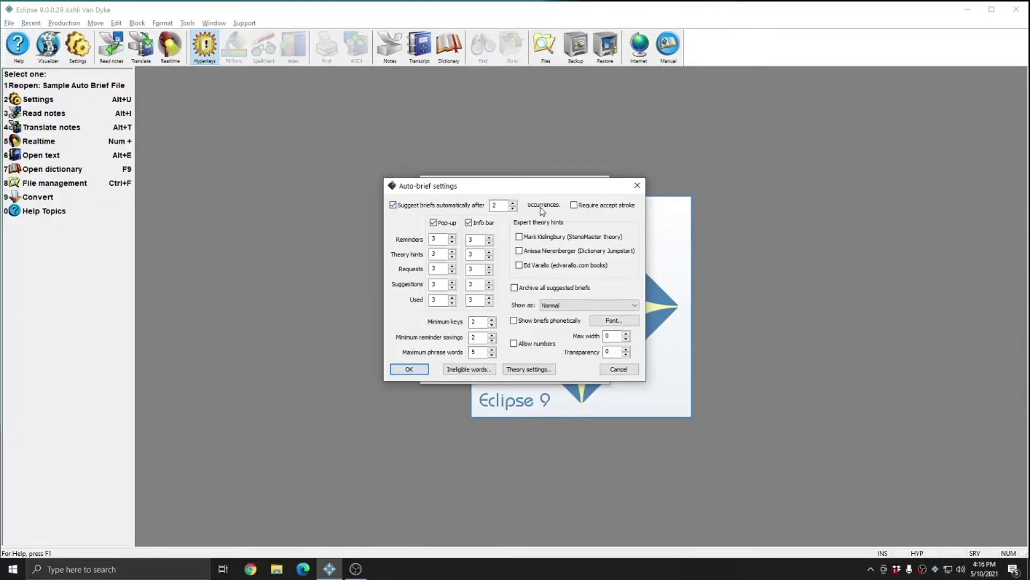
left_click(501, 205)
left_click(474, 337)
left_click(469, 223)
left_click(467, 224)
left_click(434, 224)
left_click(433, 222)
Set the pop-up and info bar theory hints and requests counts, and pop-up reminders, to 0.
double_click(442, 255)
type("0")
key("Tab")
type("0")
key("shift+Tab")
type("0")
double_click(472, 269)
type("0")
double_click(438, 238)
type("0")
Keep pop-up suggestions at 25, zero info bar suggestions, and set info bar used and reminders to 15.
double_click(438, 299)
double_click(435, 283)
key("Tab")
type("0")
key("Tab")
type("15")
double_click(479, 240)
type("15")
Save the settings, then run Sample Auto Brief File notes in virtual realtime, pausing at the alligator line.
left_click(409, 369)
left_click(459, 374)
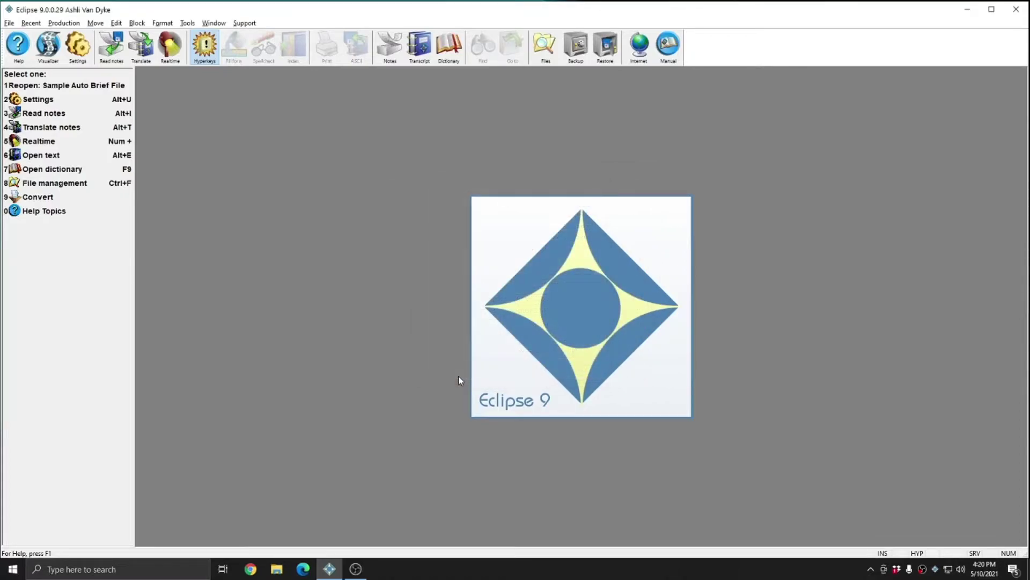
key("alt+t")
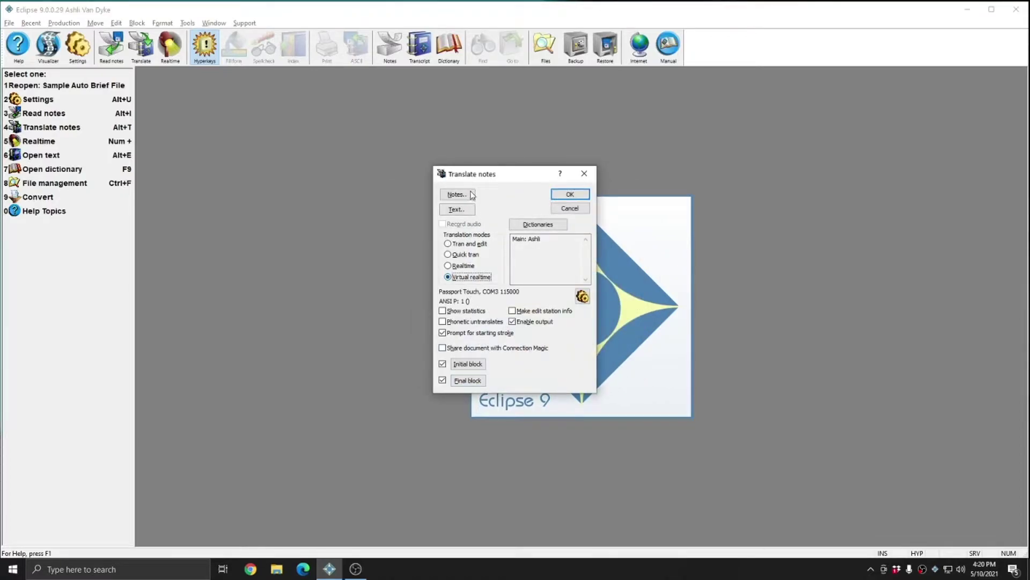
left_click(457, 194)
type("sa")
double_click(454, 241)
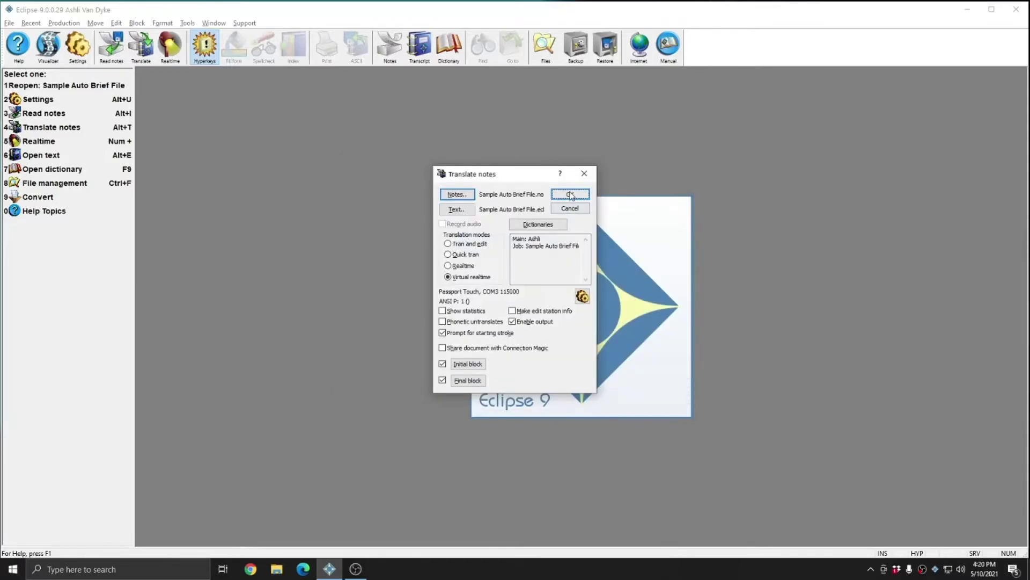
left_click(570, 195)
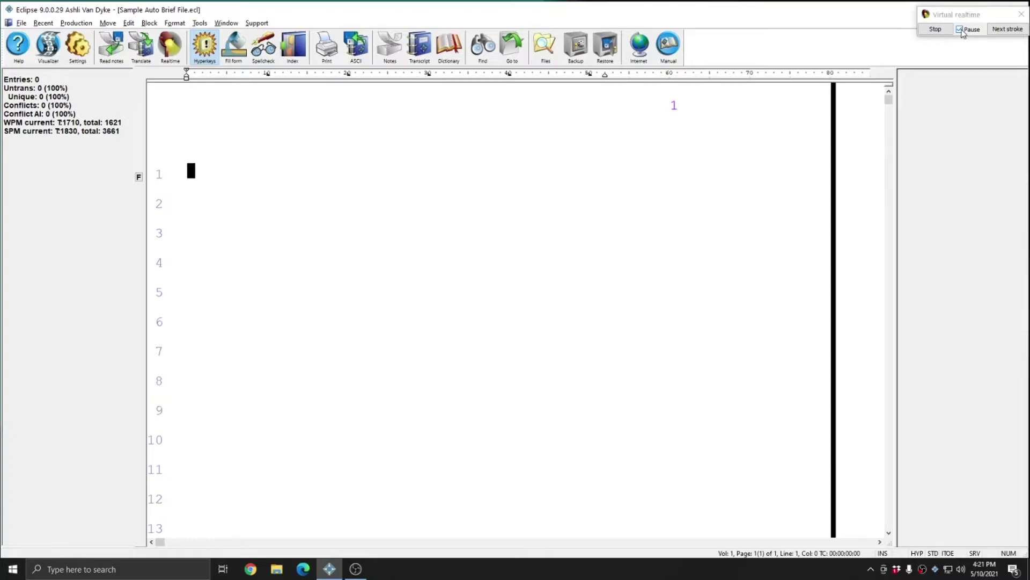
left_click(960, 30)
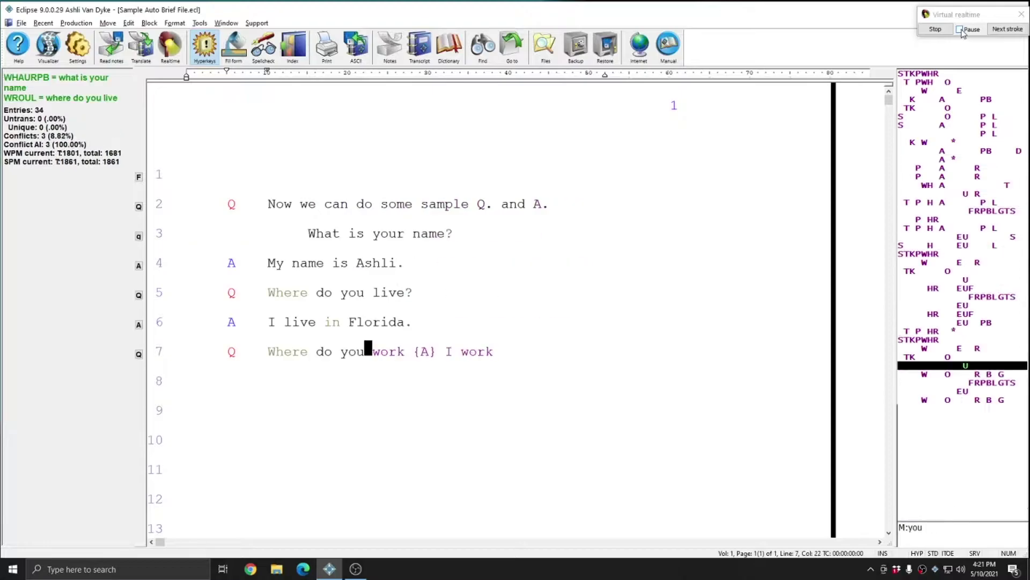
left_click(961, 30)
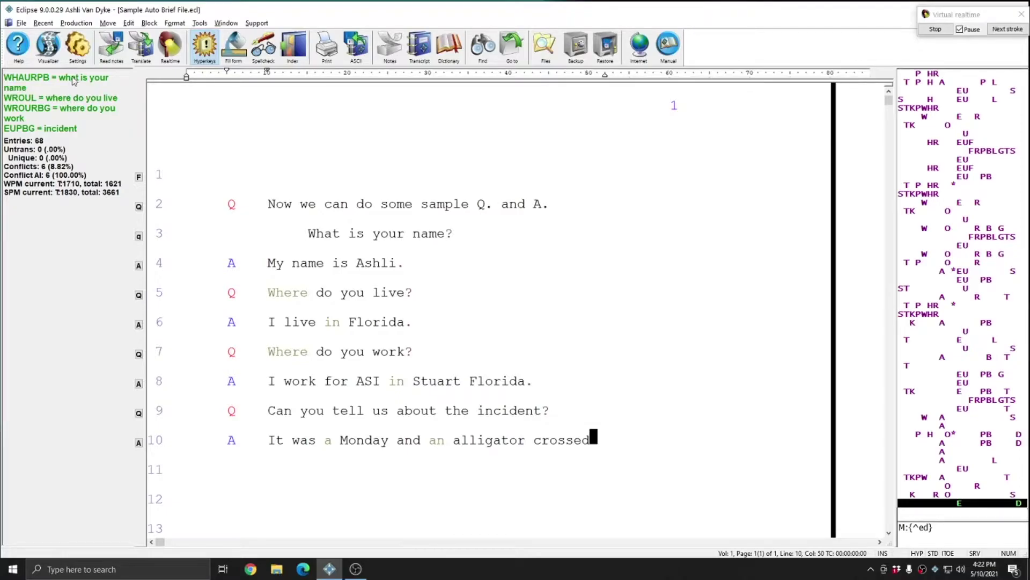
Choose Reminder briefs in the Display settings' colour selections.
left_click(79, 47)
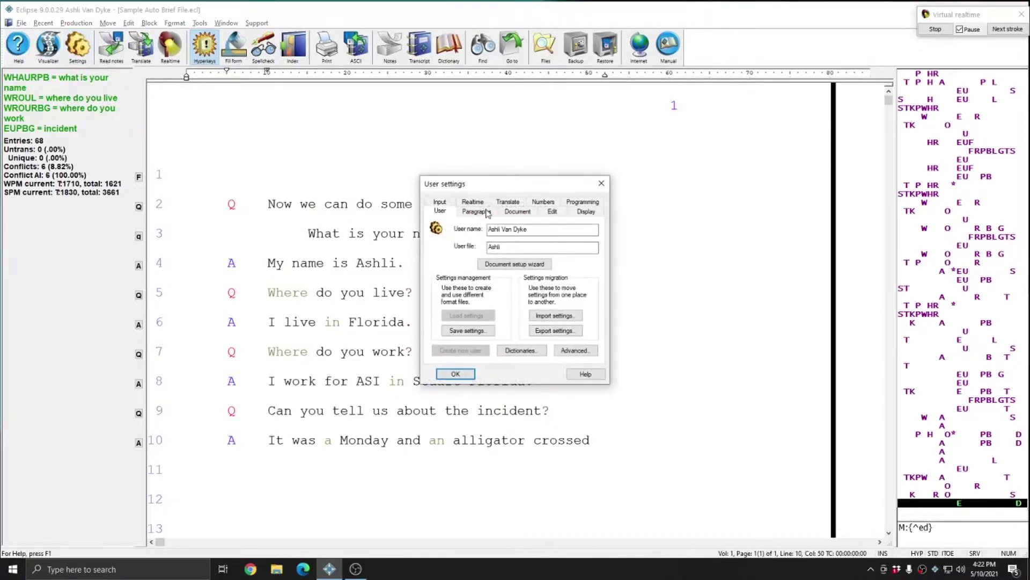
left_click(583, 212)
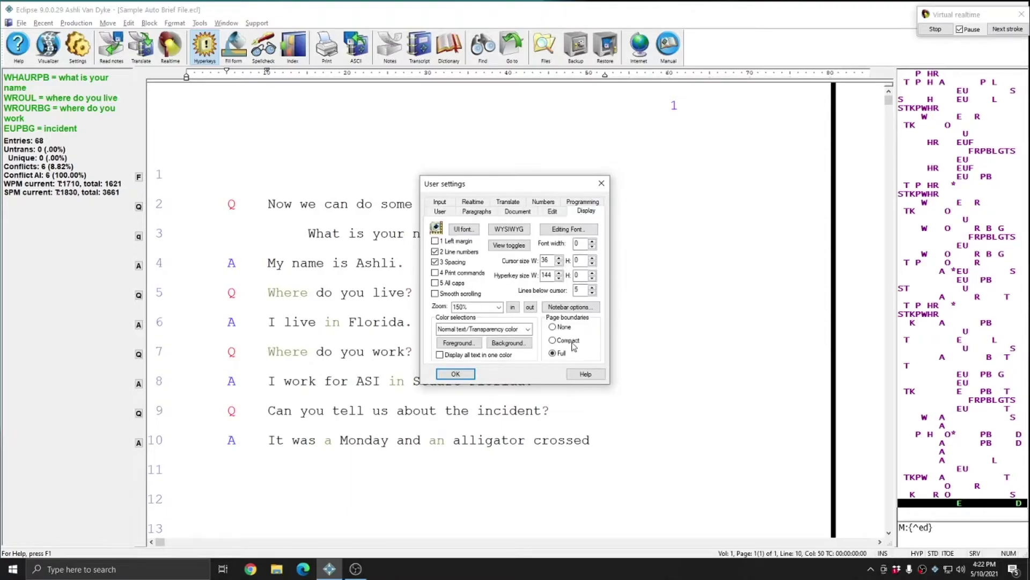
left_click(528, 329)
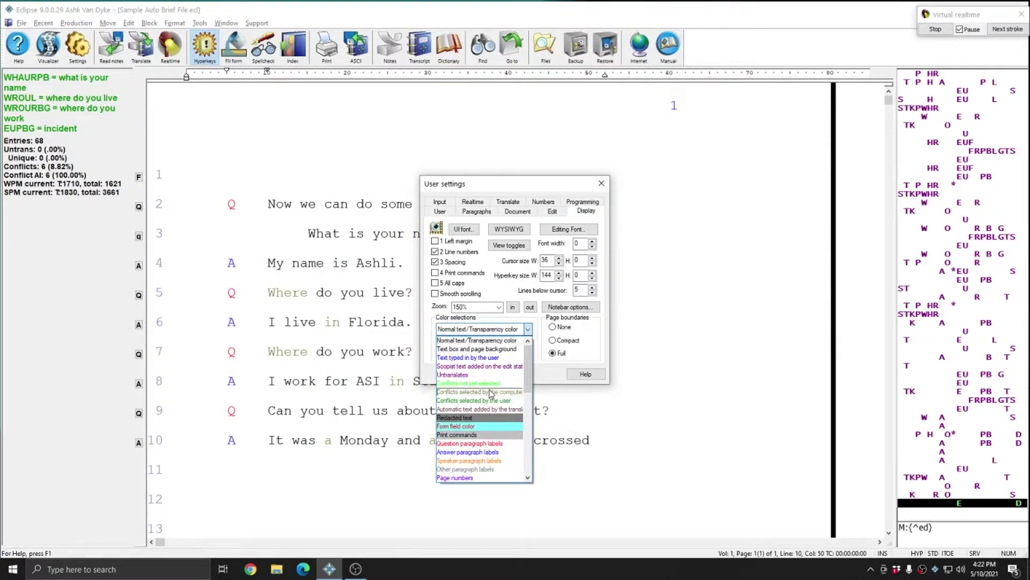
scroll(493, 394, "down", 7)
scroll(493, 394, "down", 3)
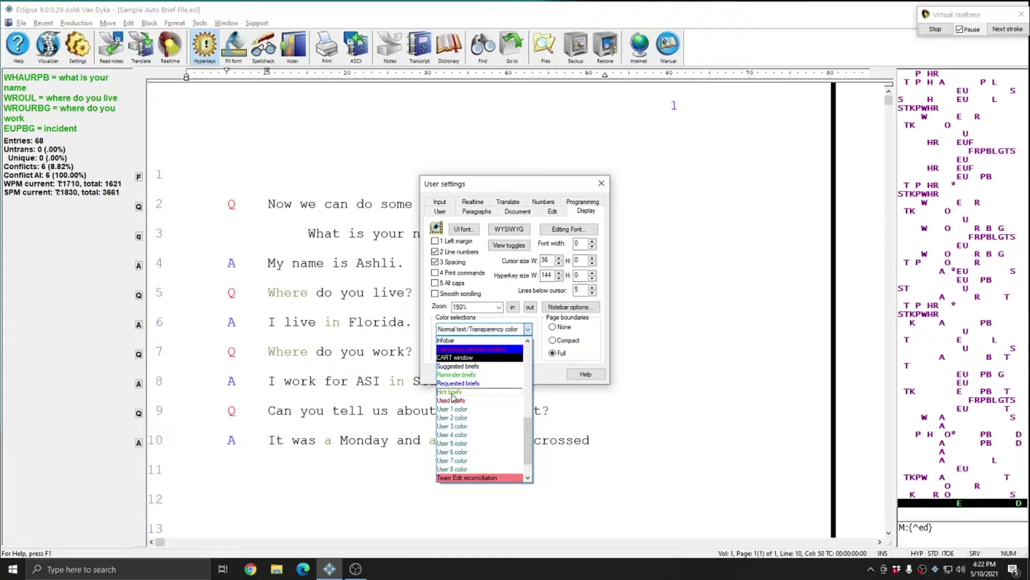
left_click(453, 374)
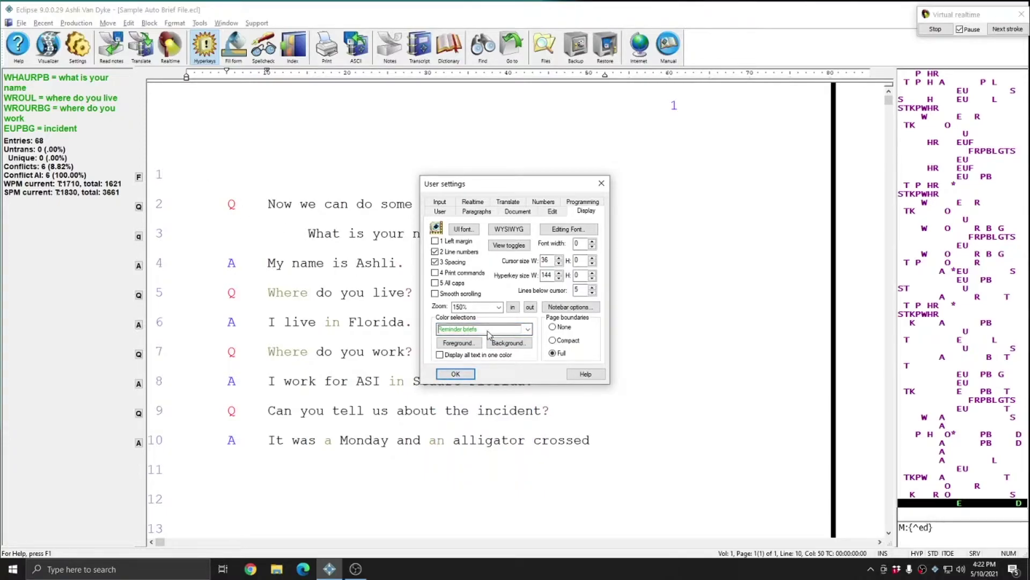
Give reminder briefs a light red foreground and light yellow background, and apply the settings.
left_click(461, 344)
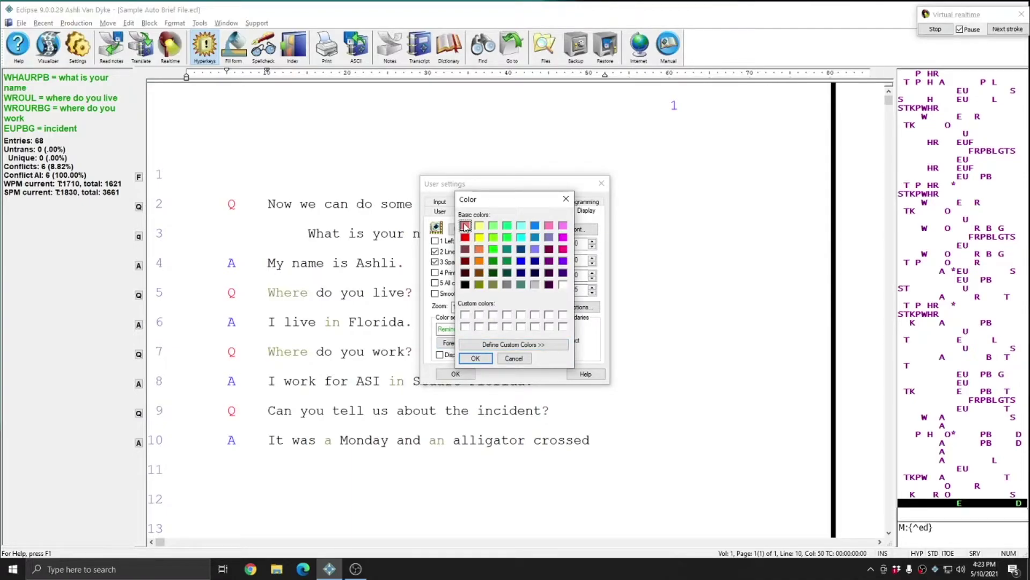
left_click(466, 227)
left_click(476, 358)
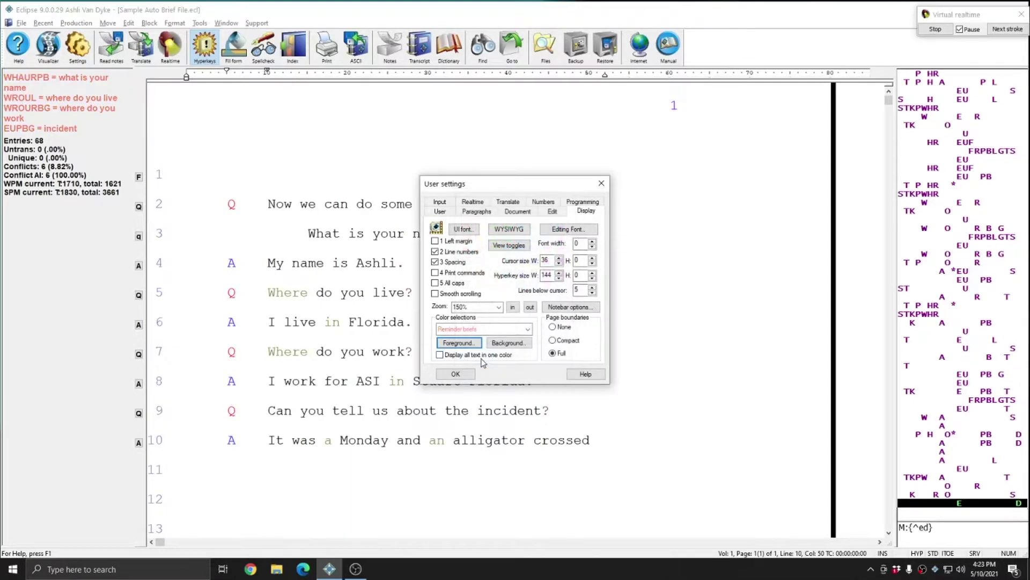
left_click(507, 343)
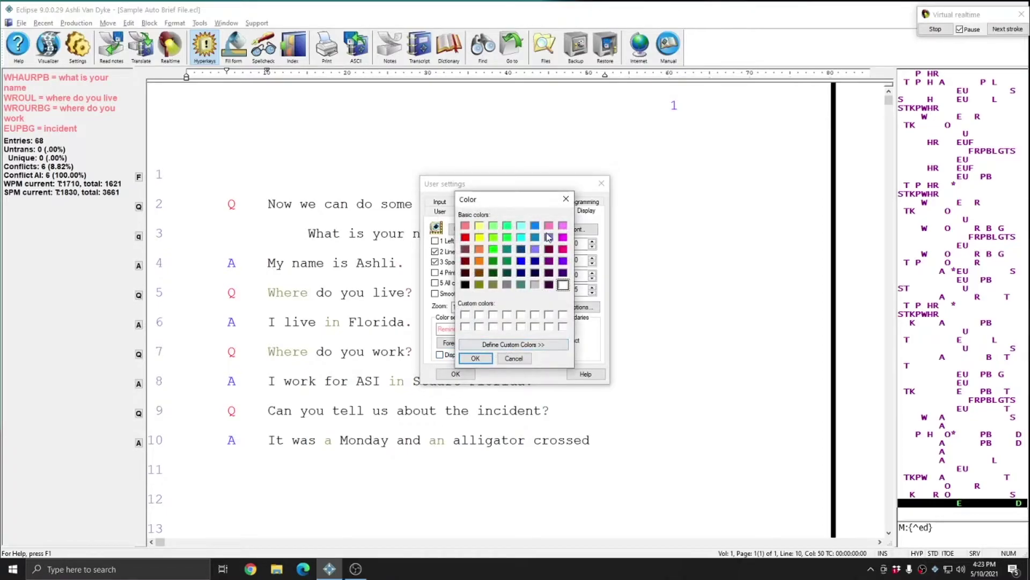
left_click(479, 226)
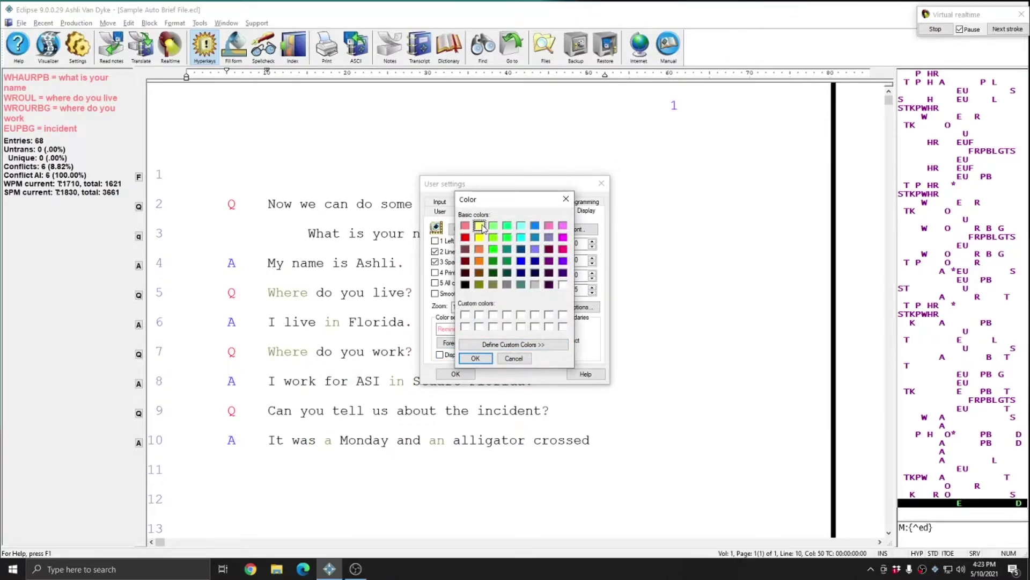
left_click(476, 359)
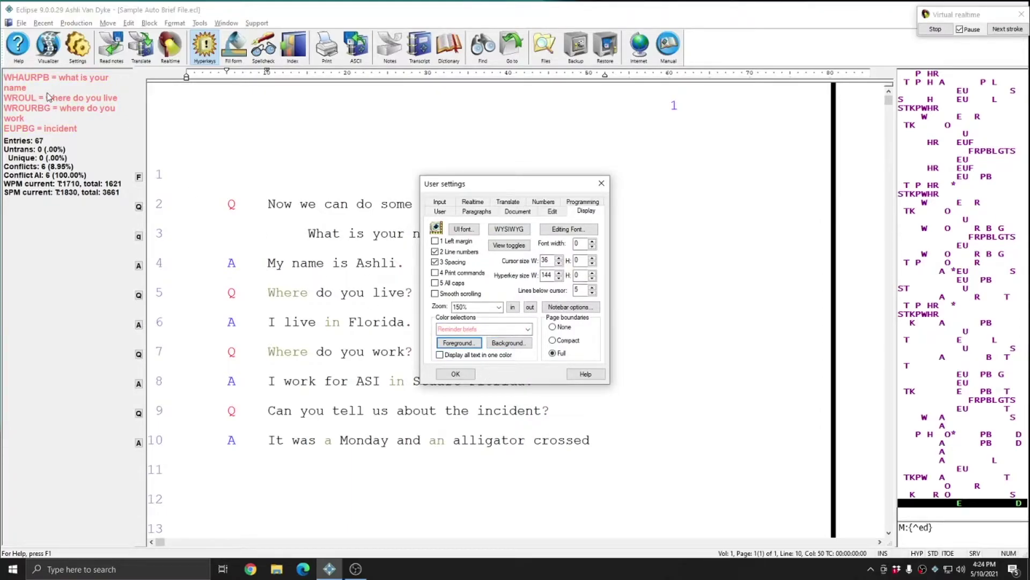
left_click(455, 374)
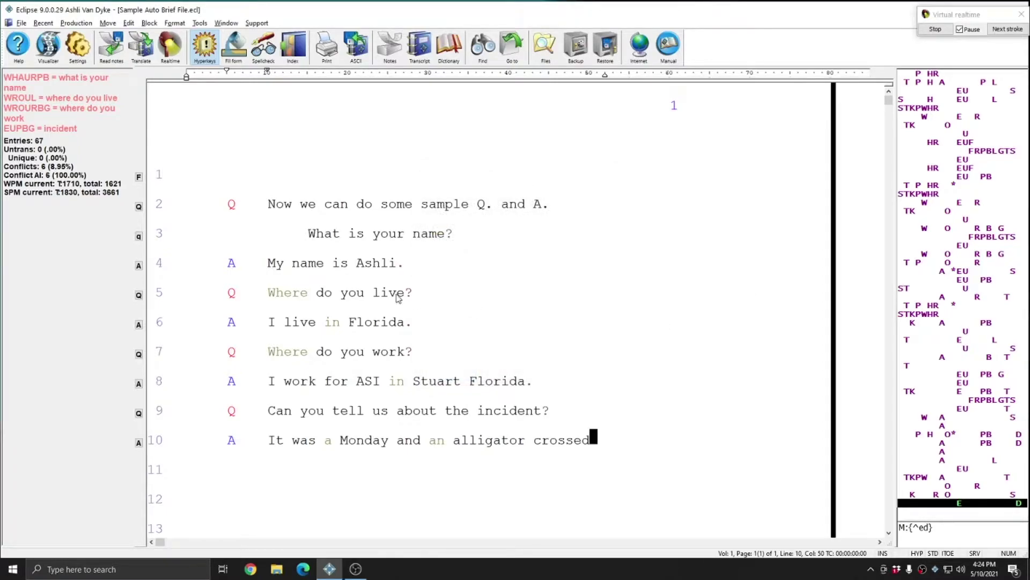
left_click(312, 233)
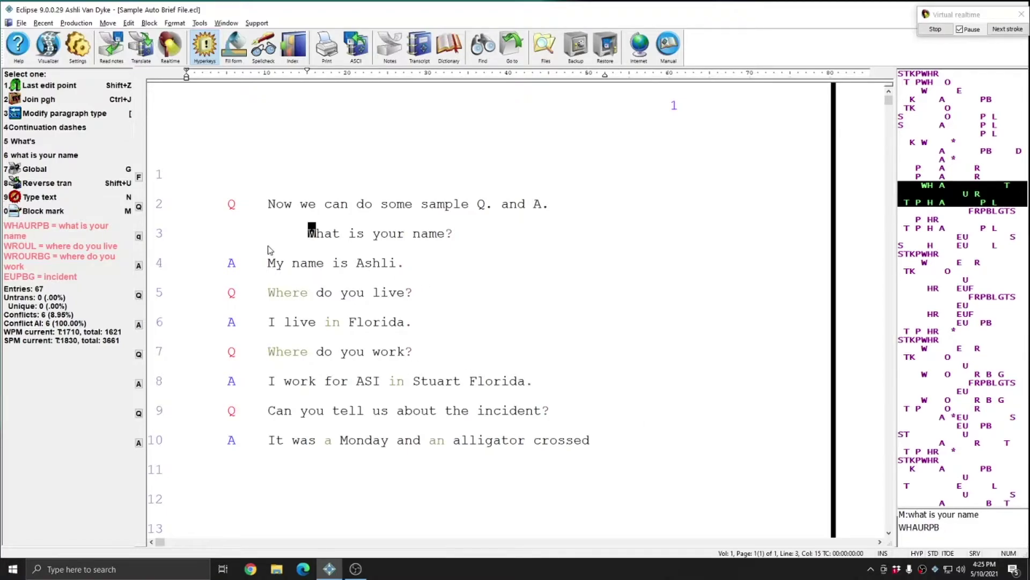
left_click(483, 411)
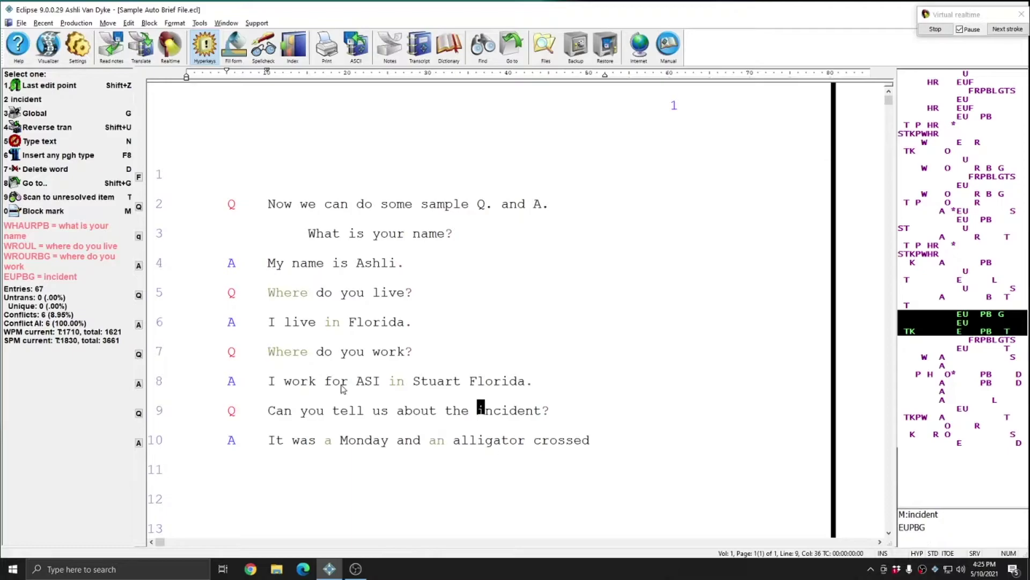
key("Escape")
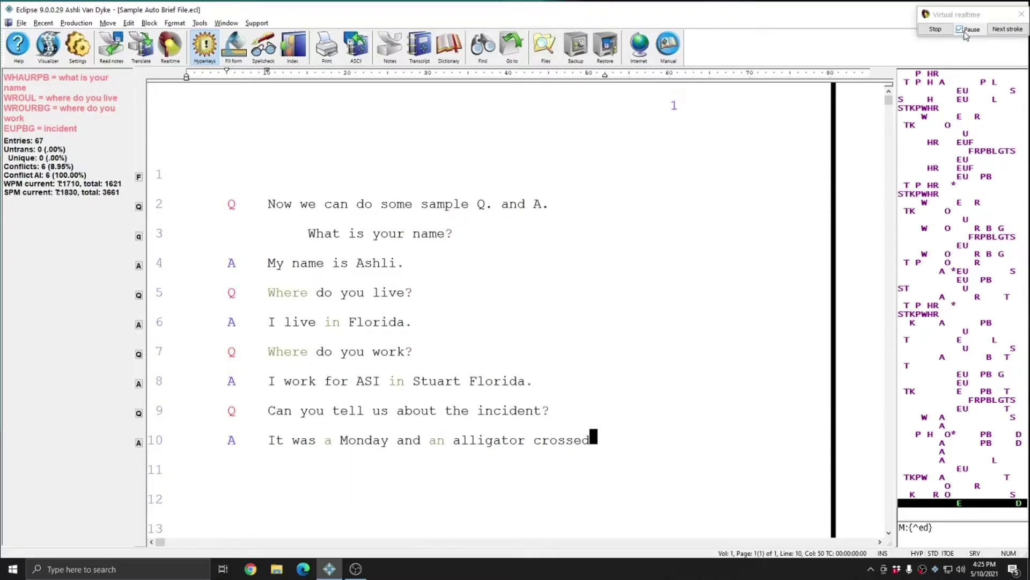
Resume and pause virtual realtime until the transcript reaches 'Did you have a repair kit with you' on page 5.
left_click(962, 31)
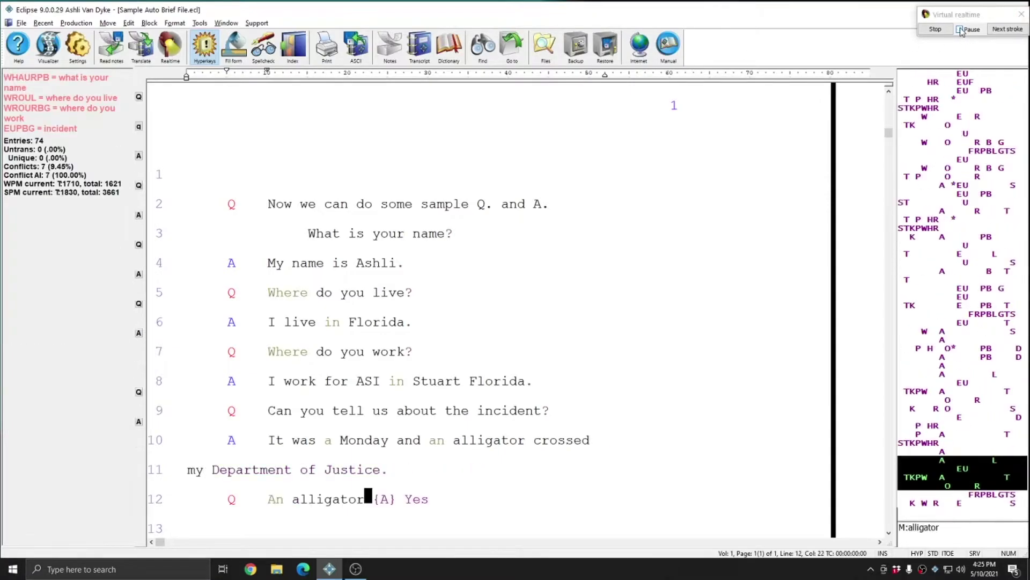
left_click(960, 30)
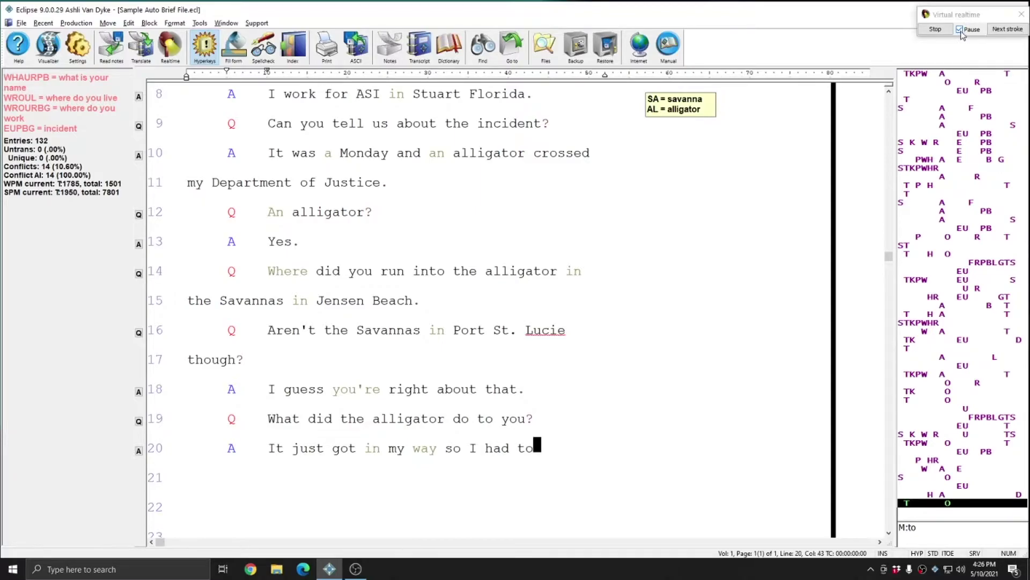
left_click(960, 30)
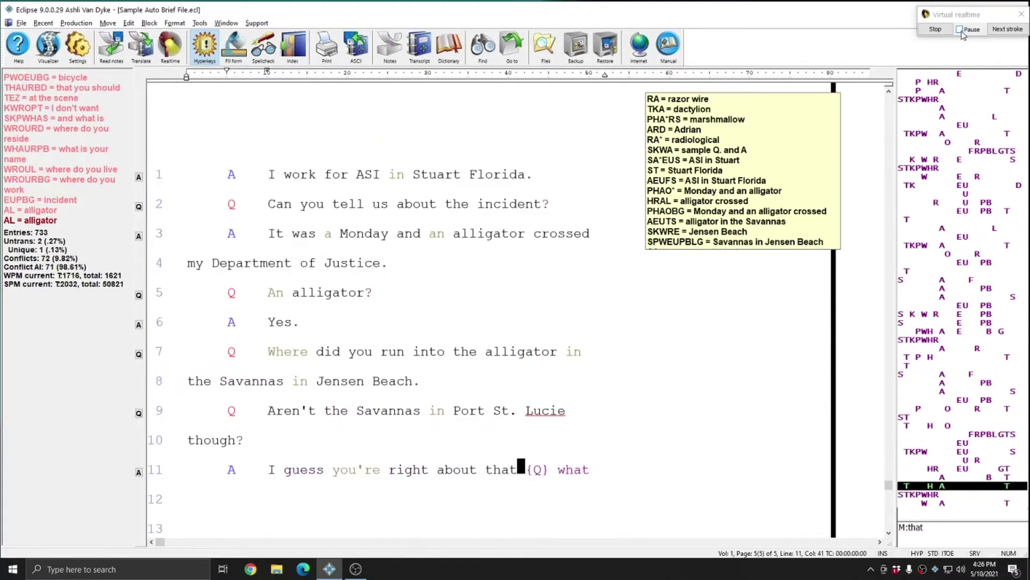
left_click(961, 32)
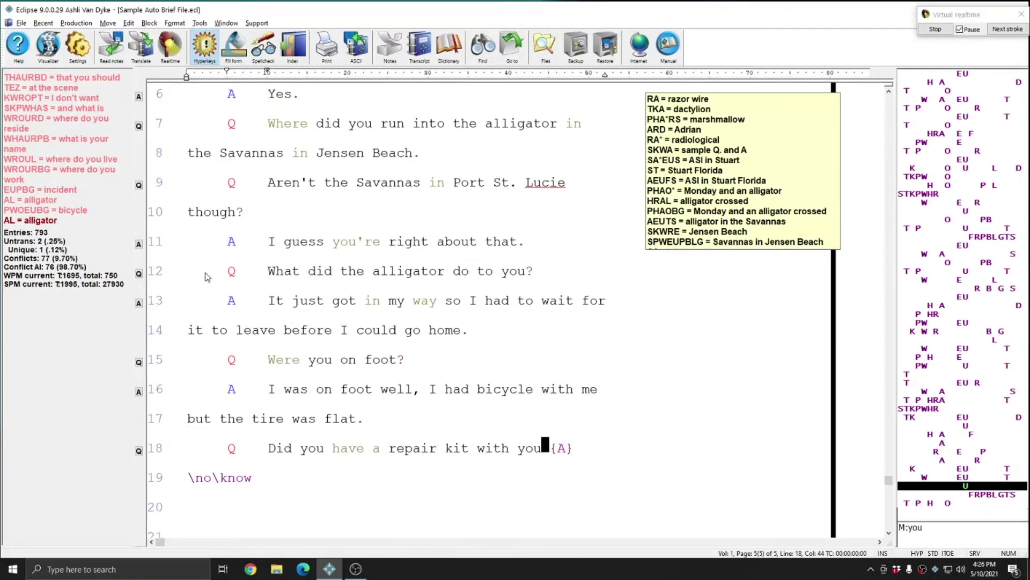
Inspect the Auto-brief Used count under Realtime settings, then close both dialogs unchanged.
left_click(77, 53)
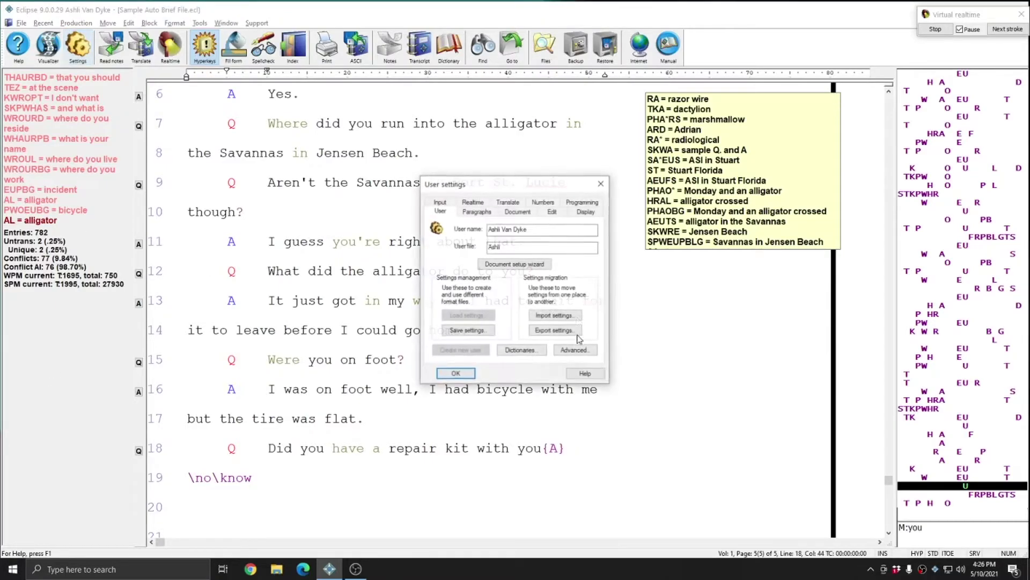
left_click(473, 210)
left_click(570, 330)
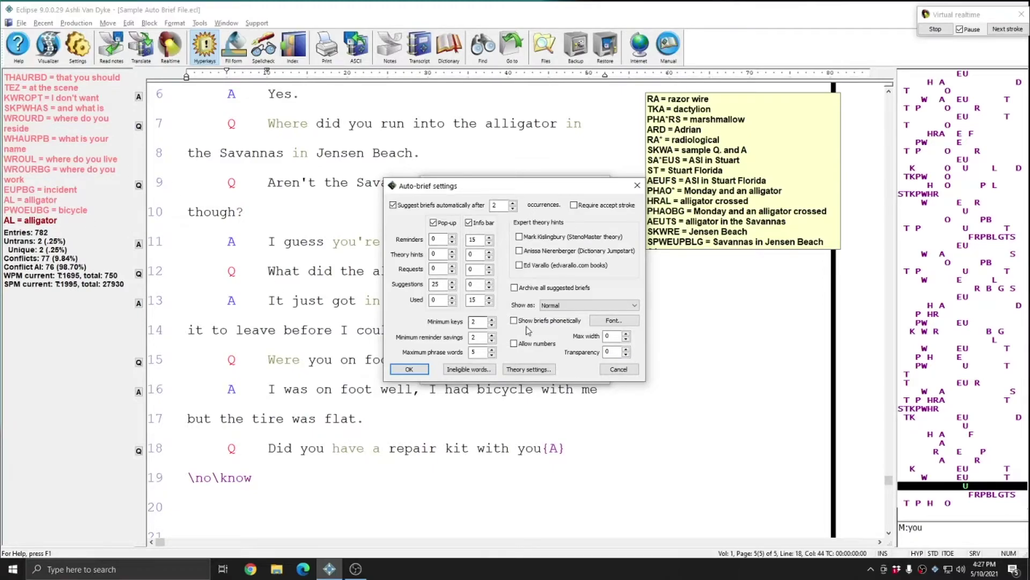
double_click(473, 299)
left_click(637, 186)
left_click(602, 184)
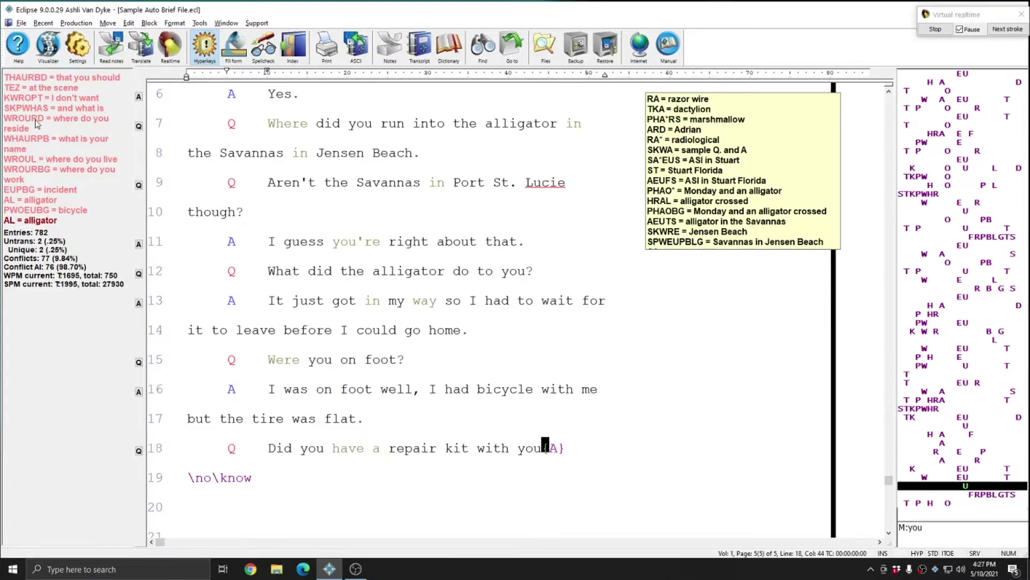
Let virtual realtime finish the testimony, then place the cursor before 'dactylion' on line 16.
left_click(961, 31)
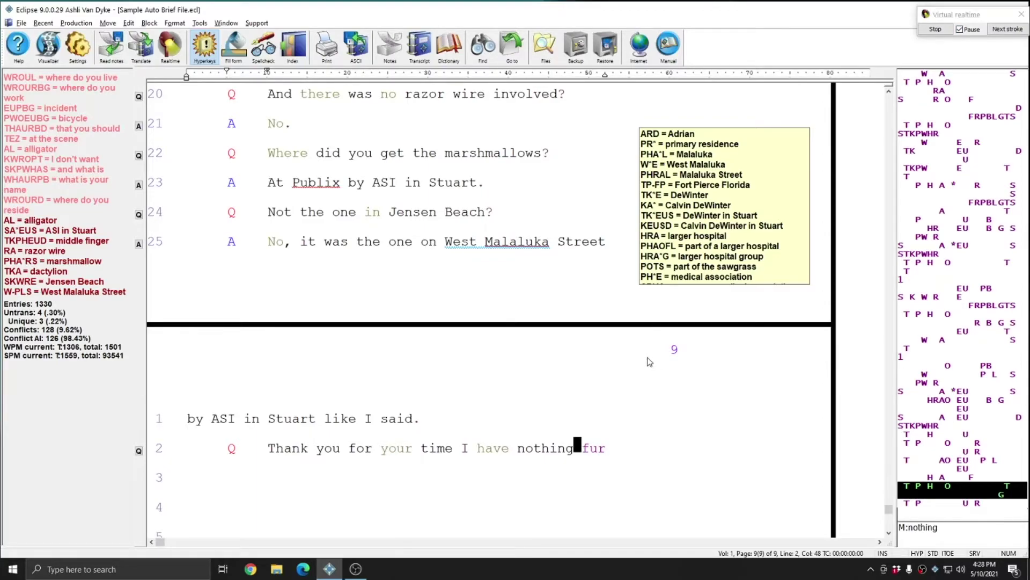
scroll(650, 361, "up", 5)
scroll(649, 361, "up", 2)
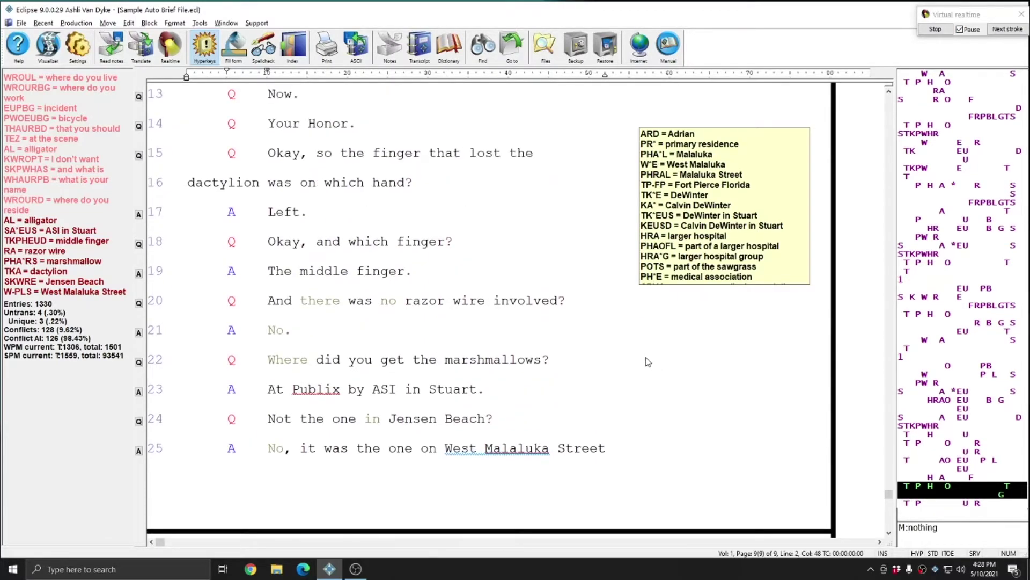
scroll(648, 362, "up", 5)
left_click(191, 329)
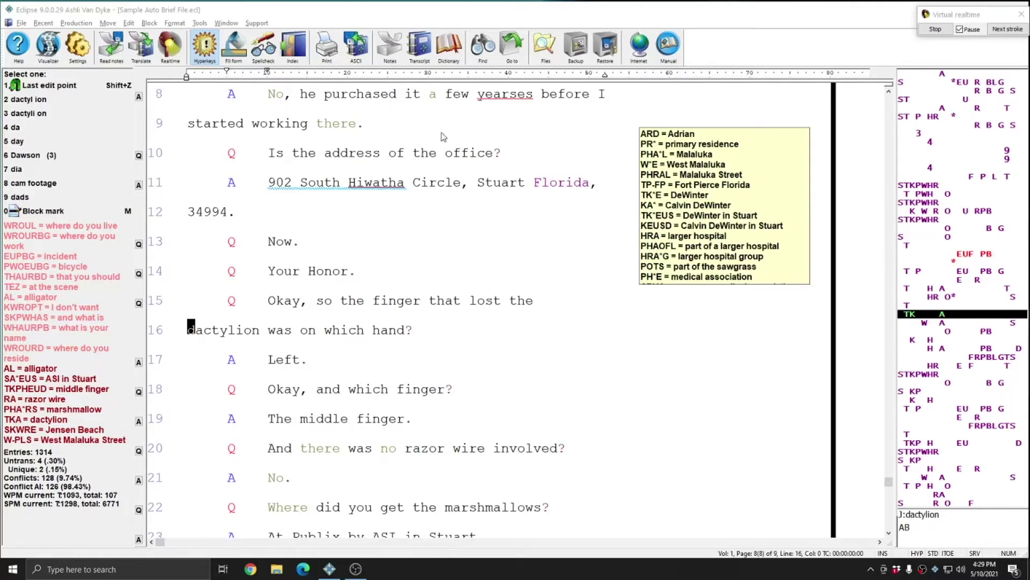
left_click(449, 47)
double_click(492, 240)
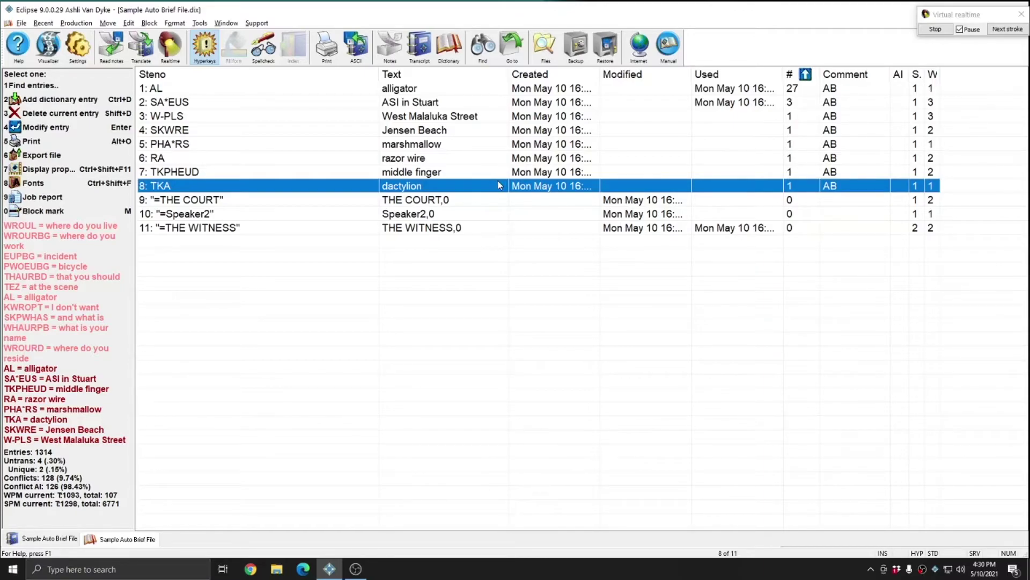
key("Escape")
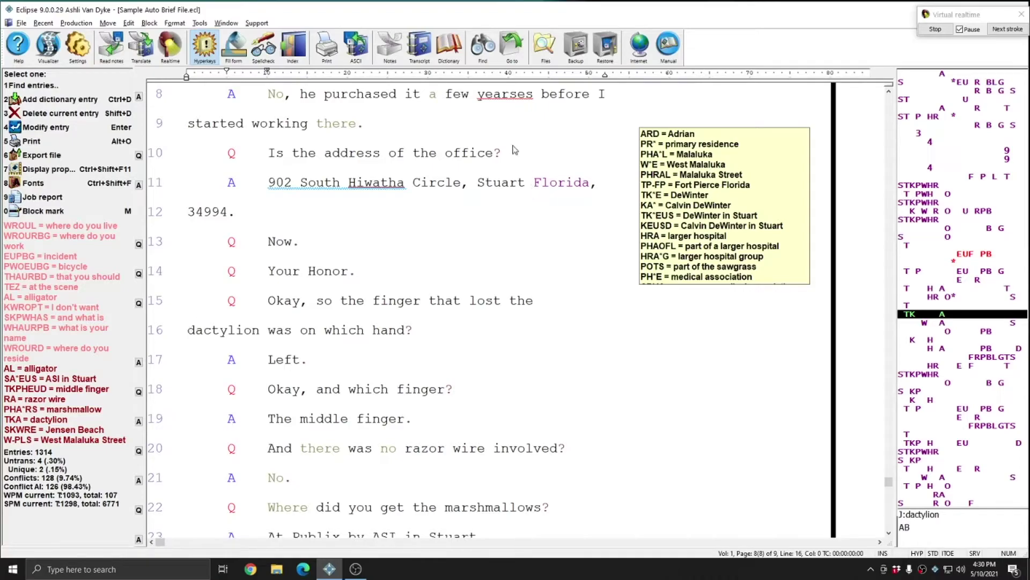
left_click(449, 46)
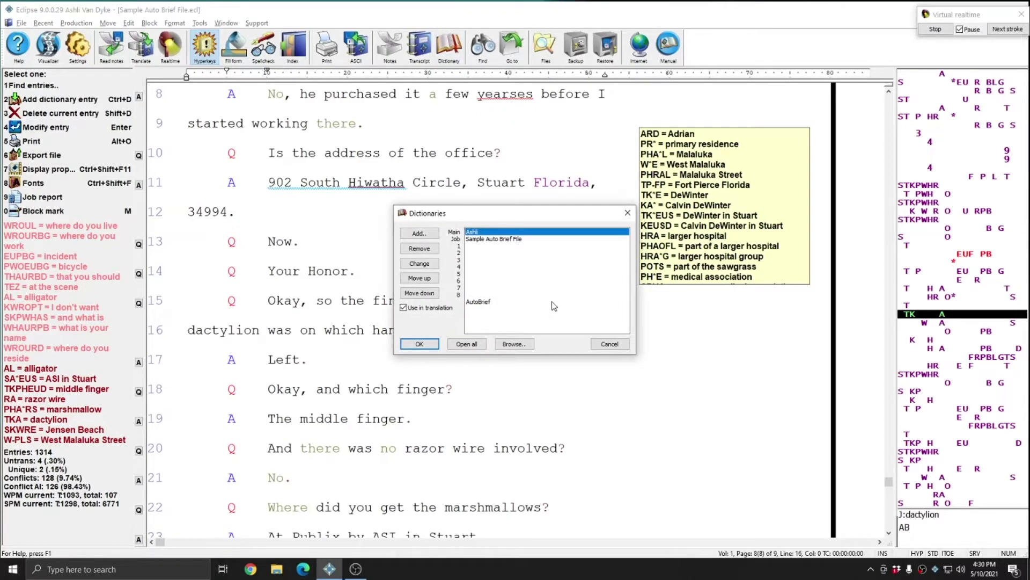
left_click(484, 303)
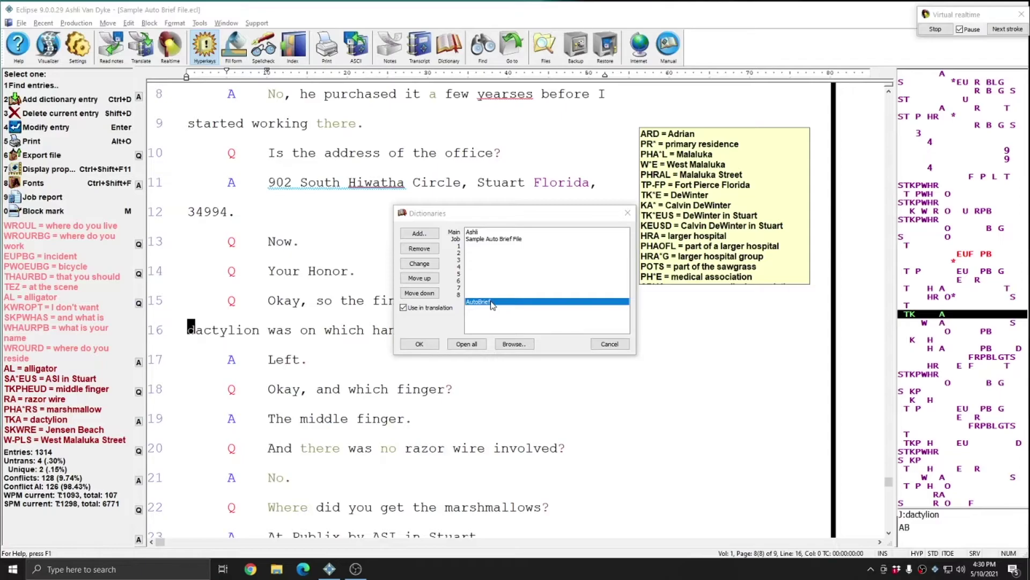
double_click(493, 305)
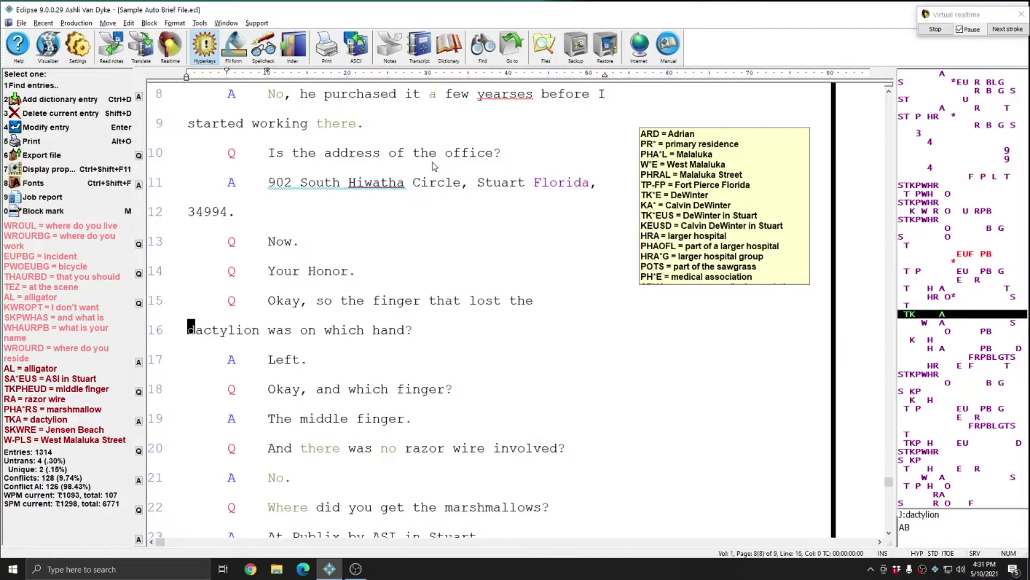
key("ctrl+Tab")
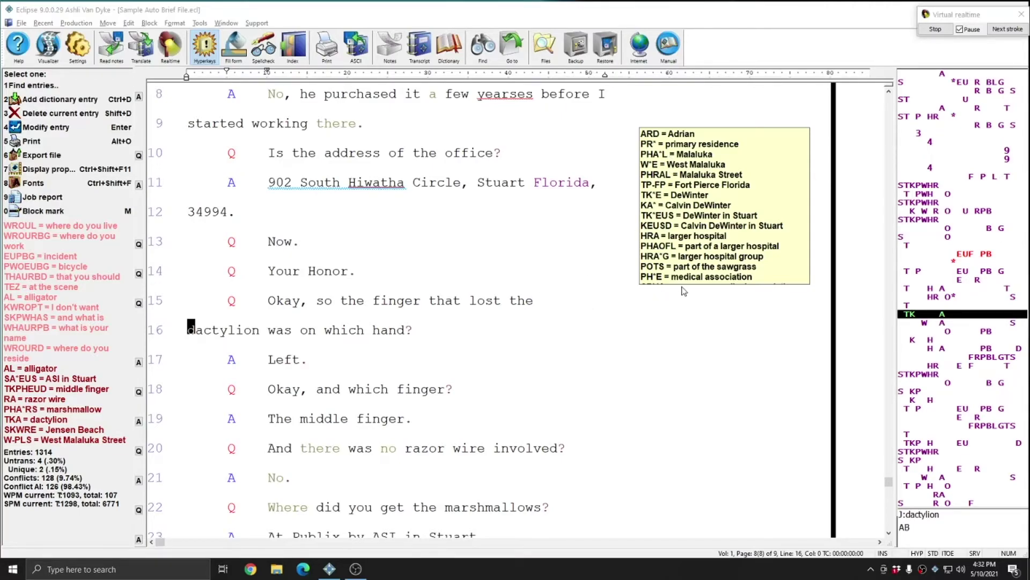
Set the Auto-brief pop-up maximum width to 25 and confirm both settings dialogs.
left_click(92, 62)
left_click(475, 202)
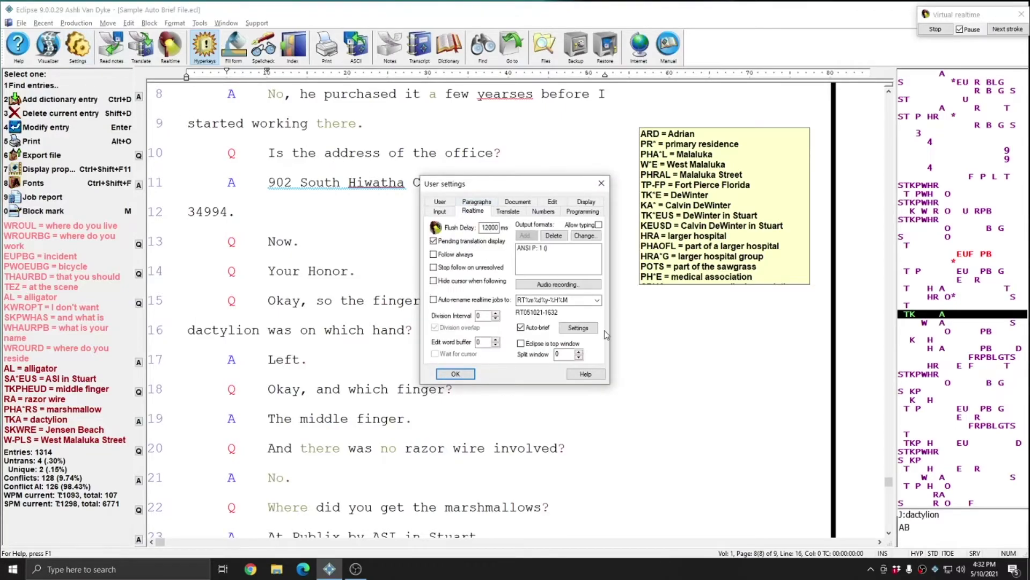
left_click(576, 332)
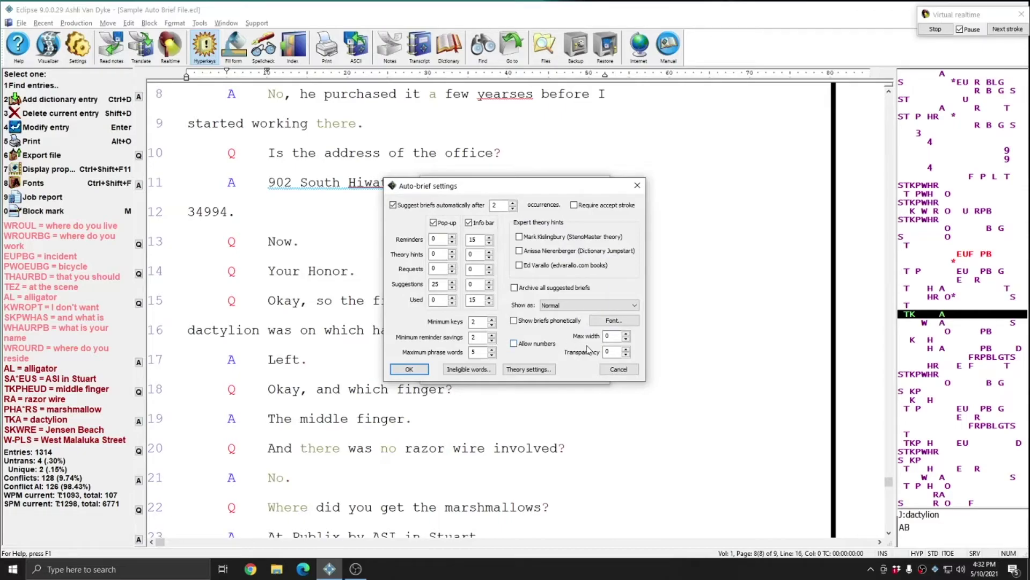
double_click(606, 336)
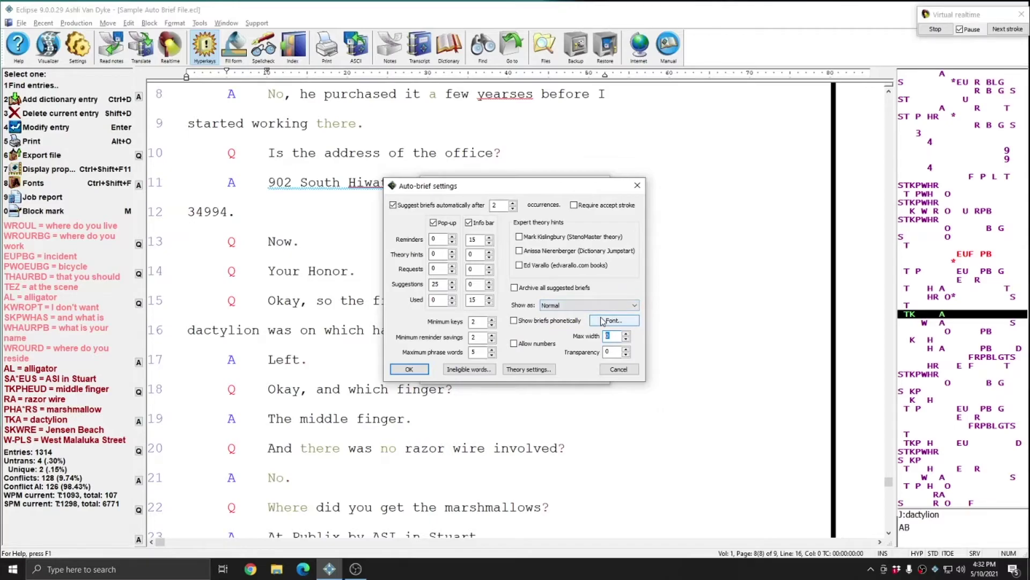
type("250")
left_click(410, 369)
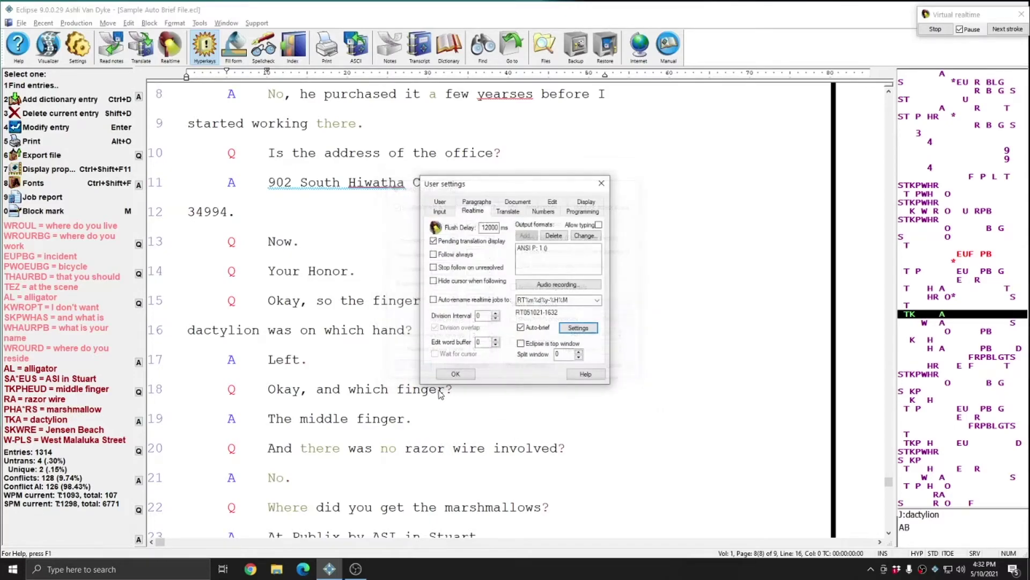
left_click(455, 373)
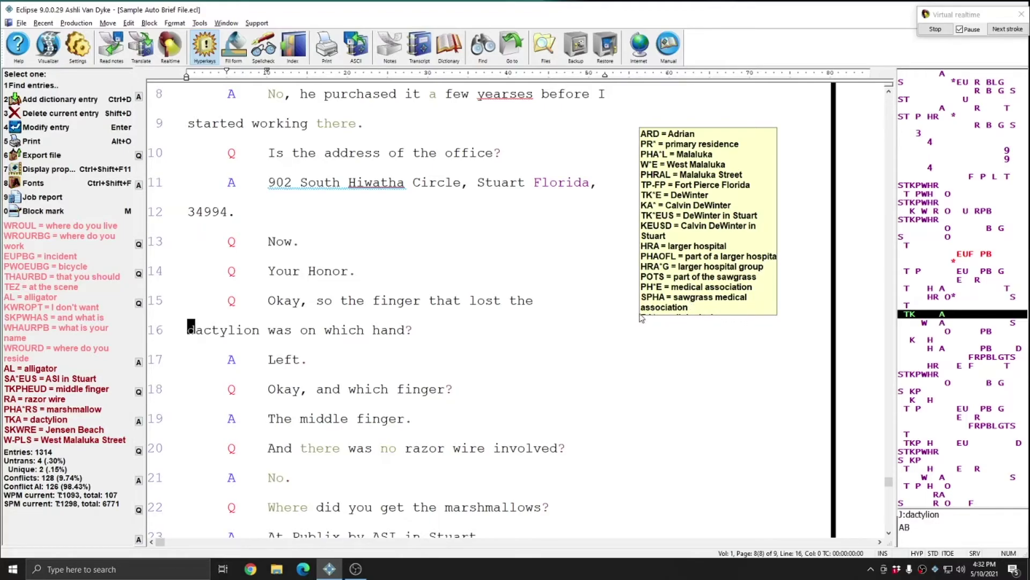
Drag the AutoBrief suggestion pop-up left and slightly lower over the dactylion question.
left_click_drag(643, 317, 651, 306)
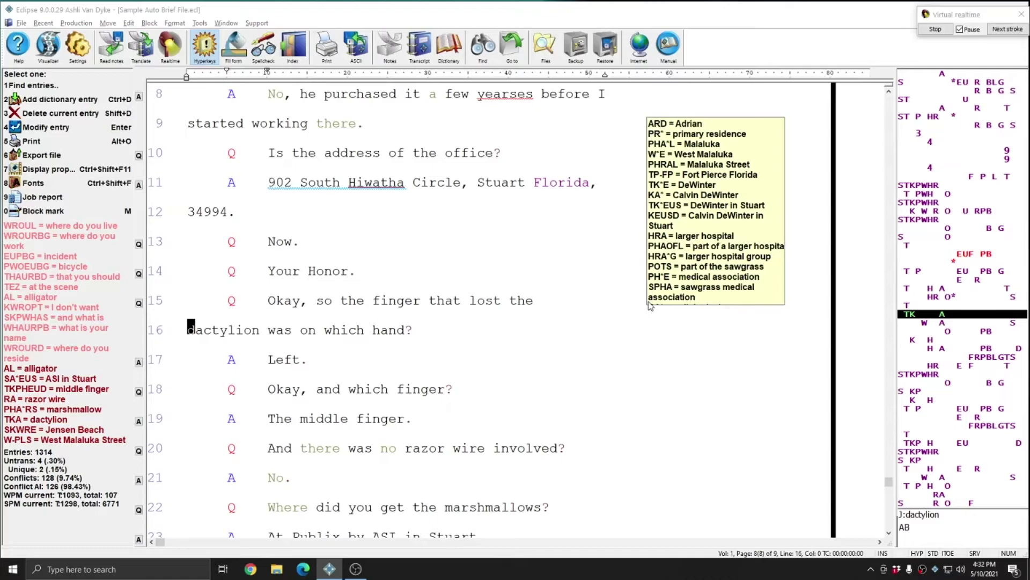
mouse_move(650, 306)
left_mouse_down()
mouse_move(645, 335)
mouse_move(644, 323)
left_mouse_up()
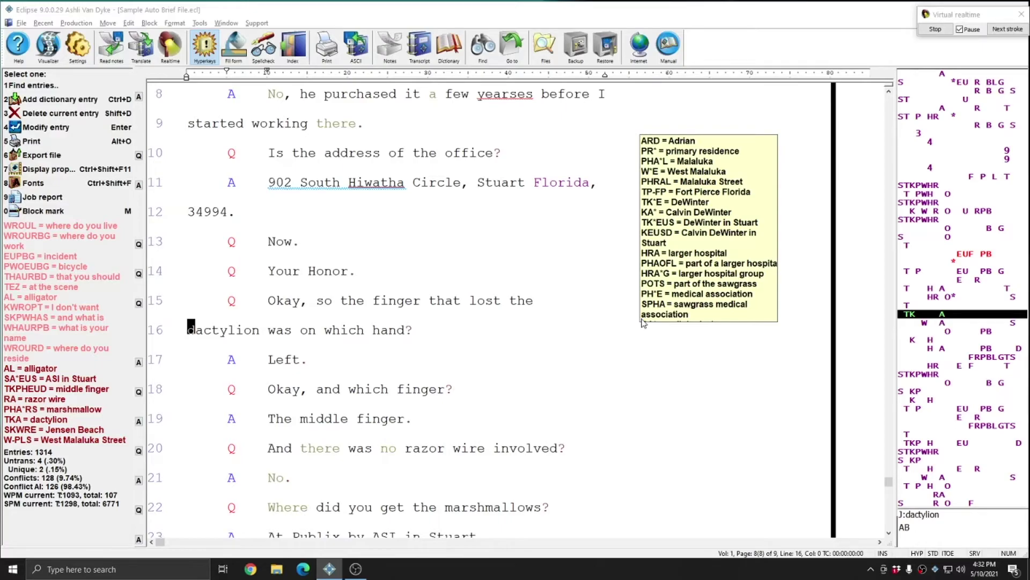
left_click_drag(643, 322, 609, 326)
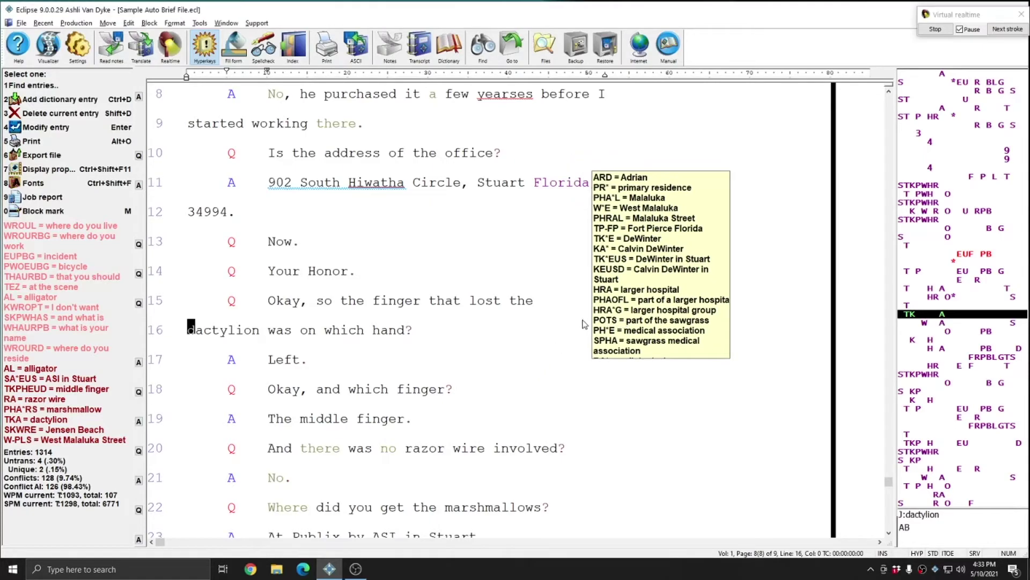
Give the auto-brief pop-up a Max width of 0 and Transparency of 50, and apply.
left_click(85, 49)
left_click(477, 205)
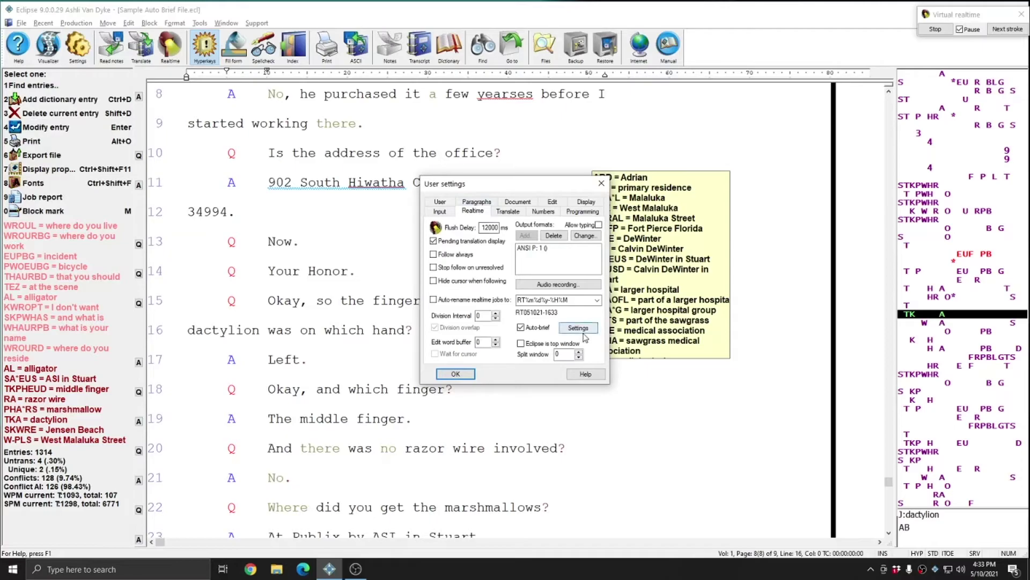
left_click(579, 328)
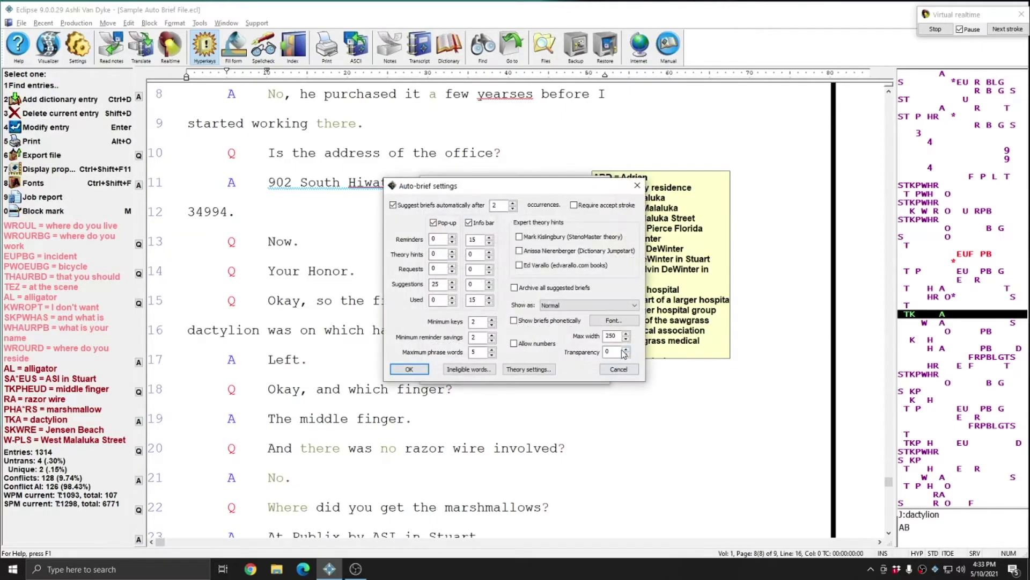
type("0")
key("Tab")
type("5")
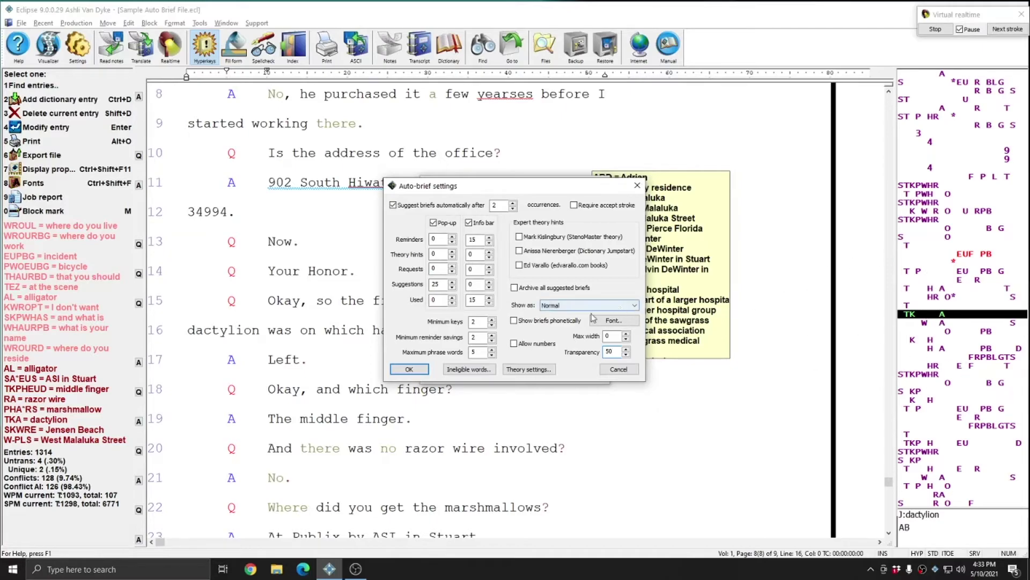
left_click(409, 369)
left_click(454, 375)
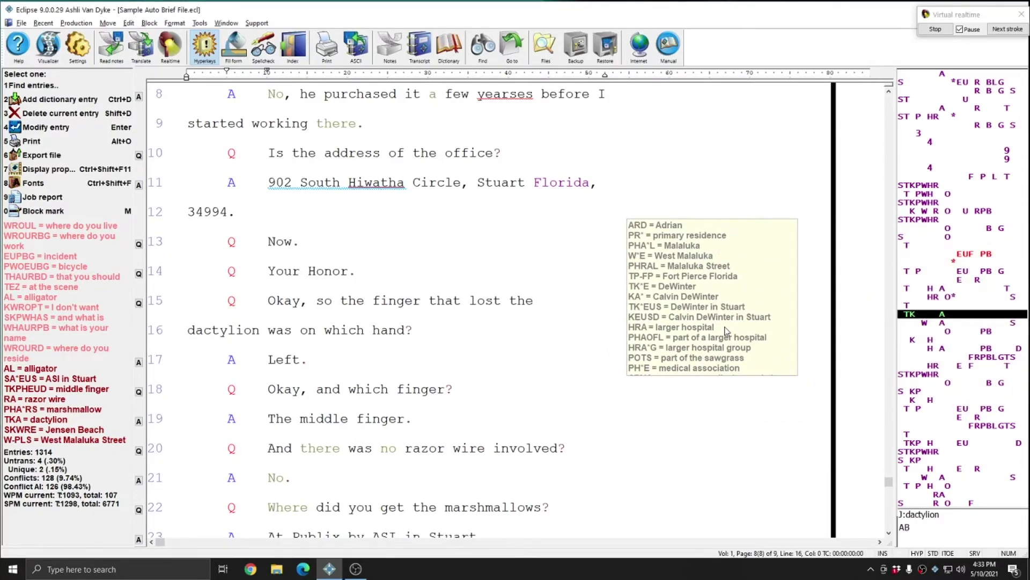
Reset auto-brief pop-up transparency to 0, apply, and dismiss the Translation complete message.
key("ctrl+u")
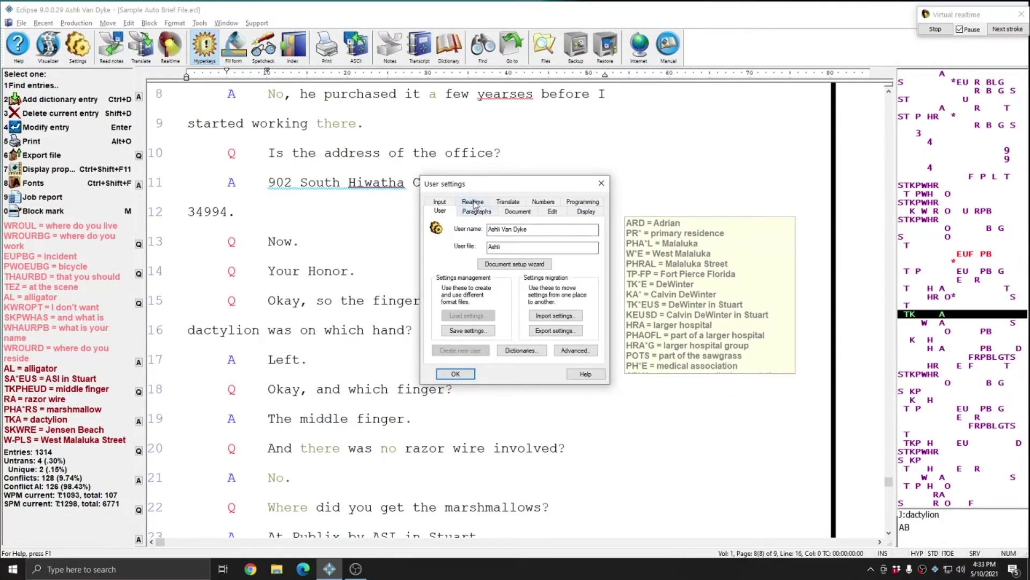
left_click(475, 202)
left_click(582, 330)
double_click(611, 351)
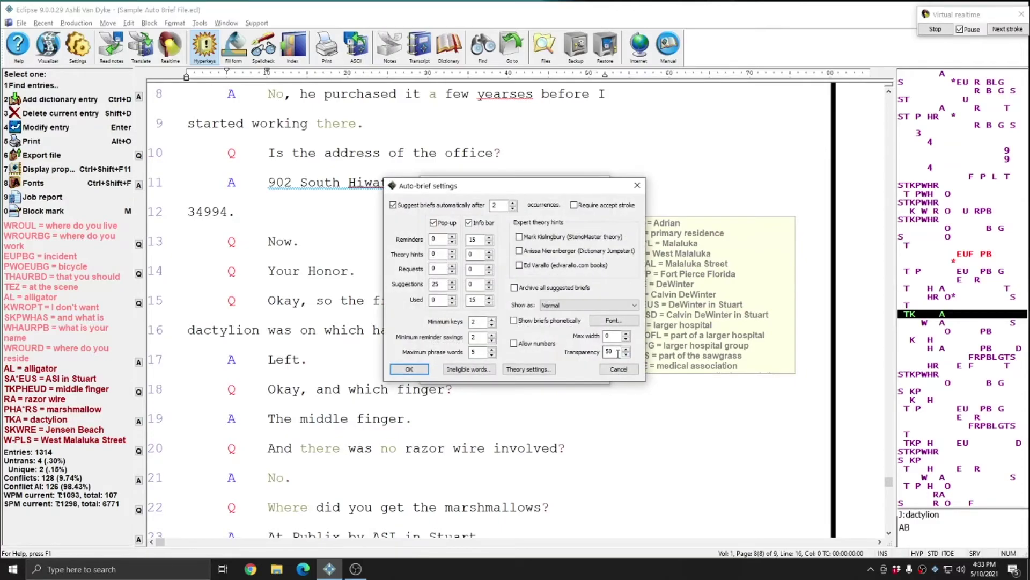
type("0")
left_click(412, 370)
left_click(456, 376)
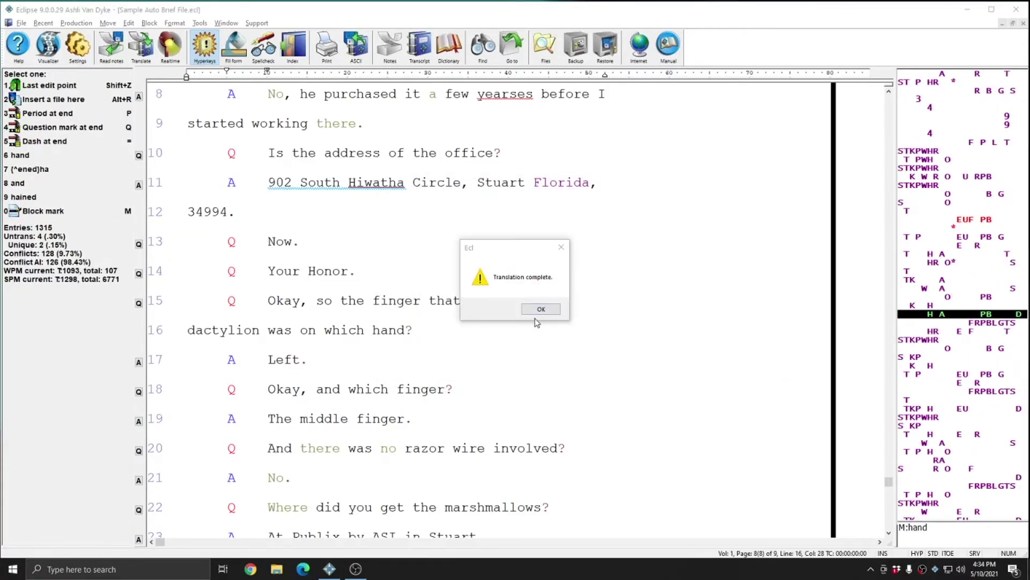
left_click(541, 309)
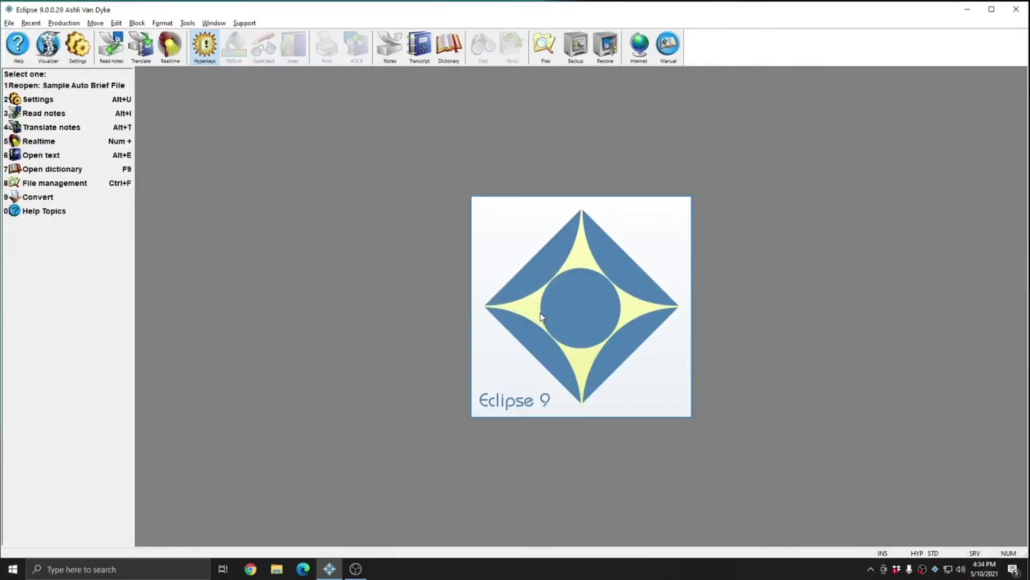
Set the Auto-brief Show as style for used briefs to 7 User.
left_click(78, 46)
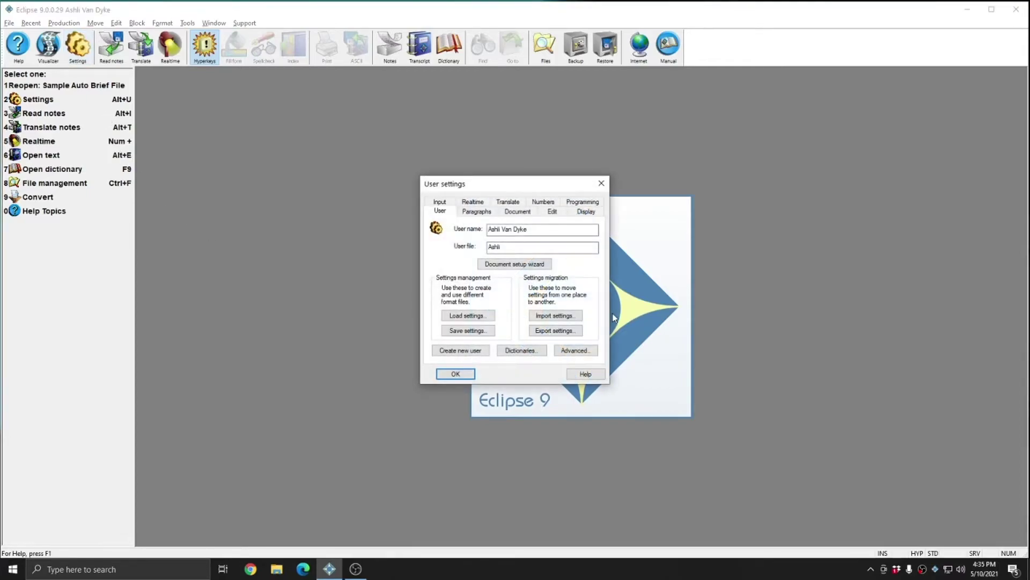
left_click(473, 202)
left_click(578, 328)
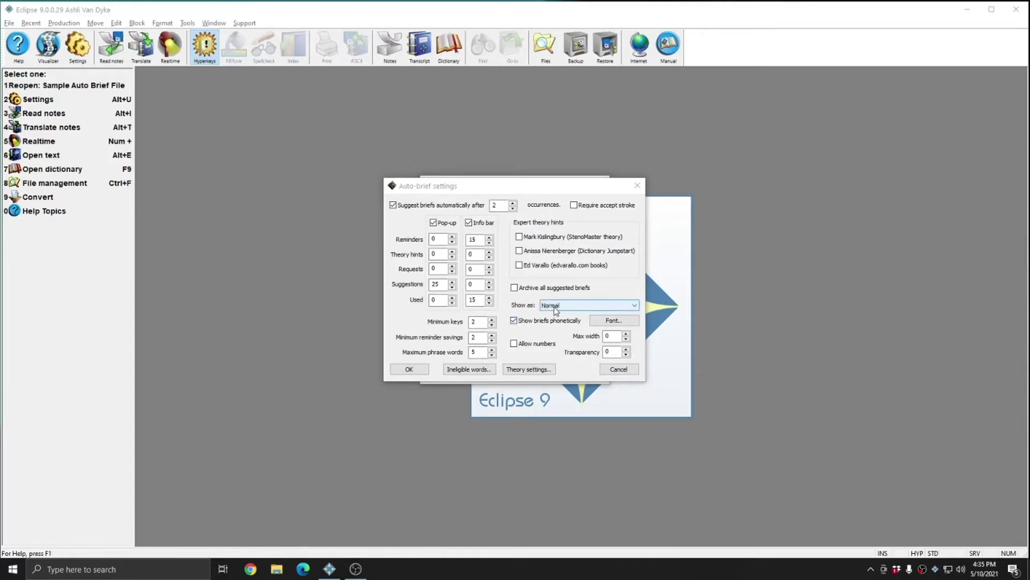
left_click(555, 305)
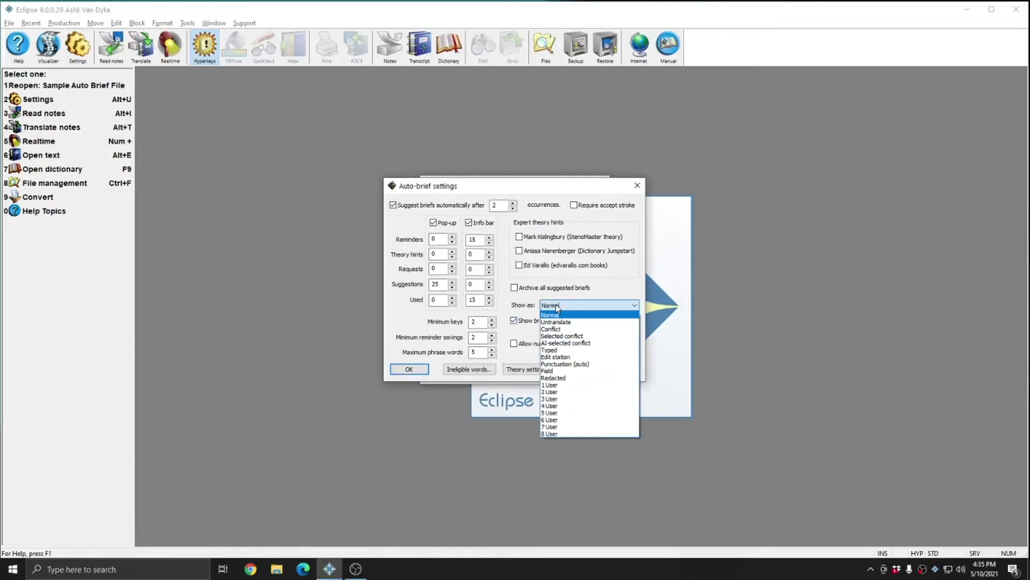
left_click(557, 427)
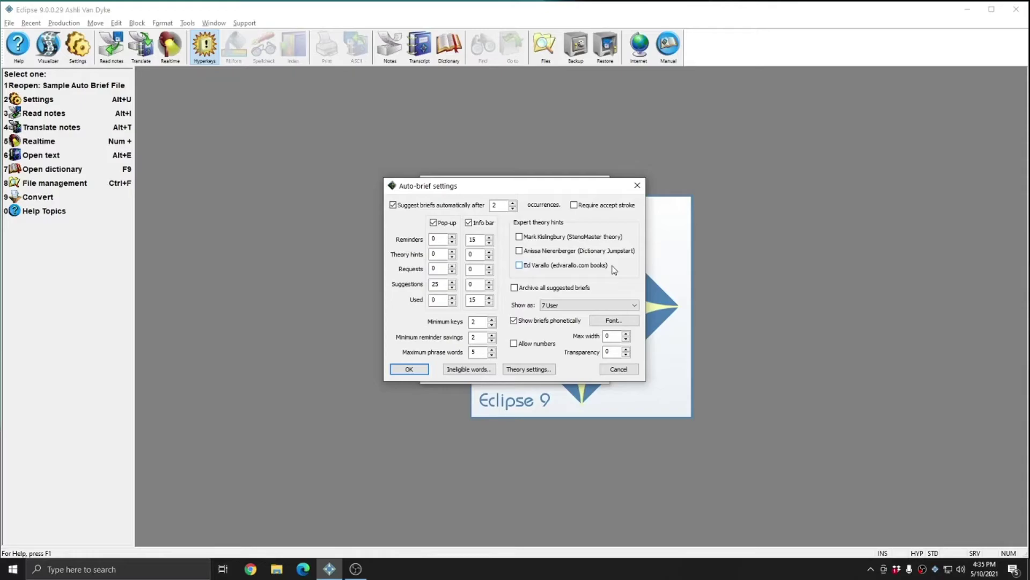
left_click(408, 368)
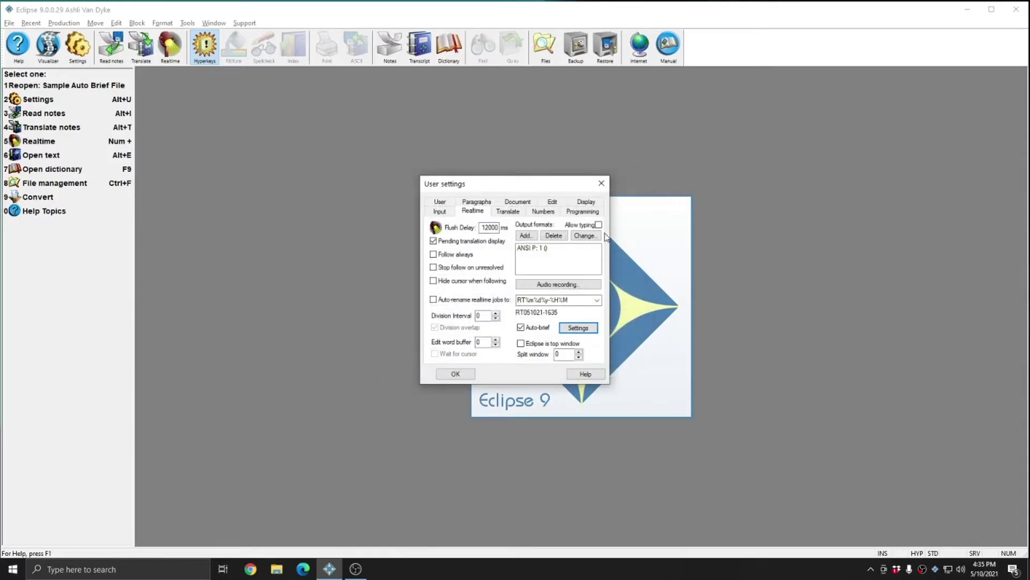
Give User 7 color a dark teal foreground and a pink background.
left_click(586, 202)
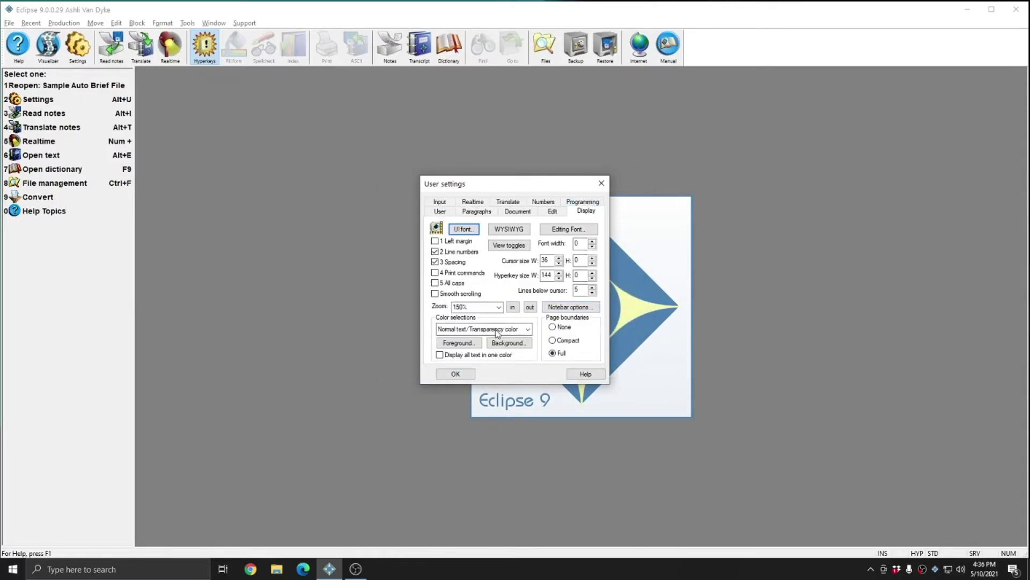
left_click(496, 332)
scroll(486, 371, "down", 4)
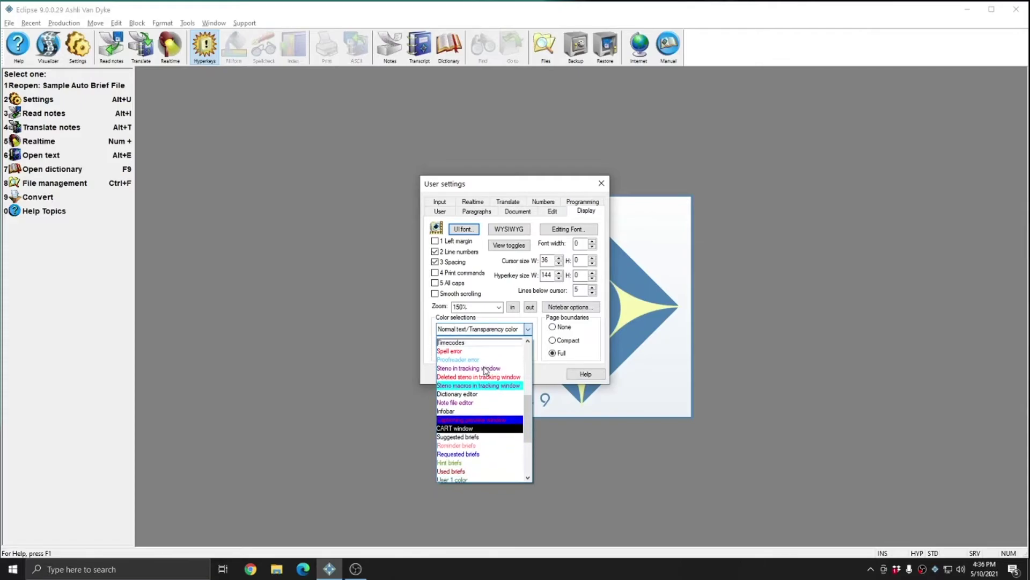
scroll(483, 375, "down", 4)
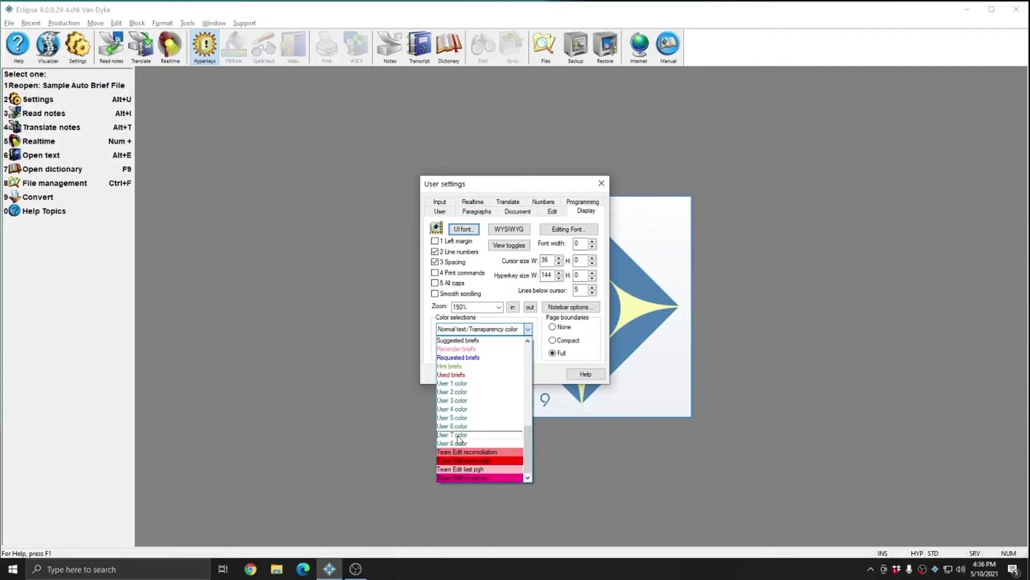
left_click(459, 436)
left_click(449, 343)
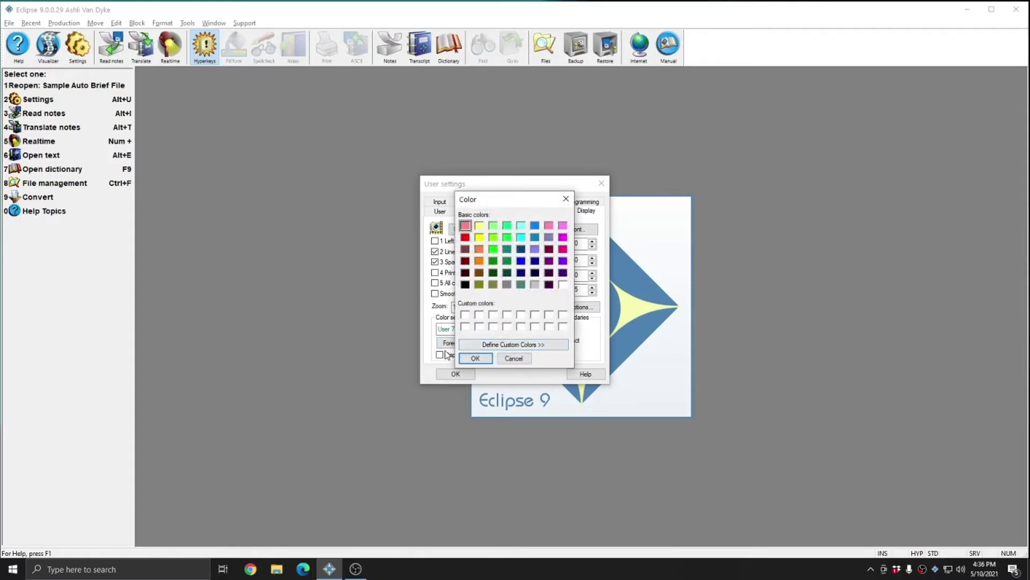
left_click(521, 285)
left_click(473, 358)
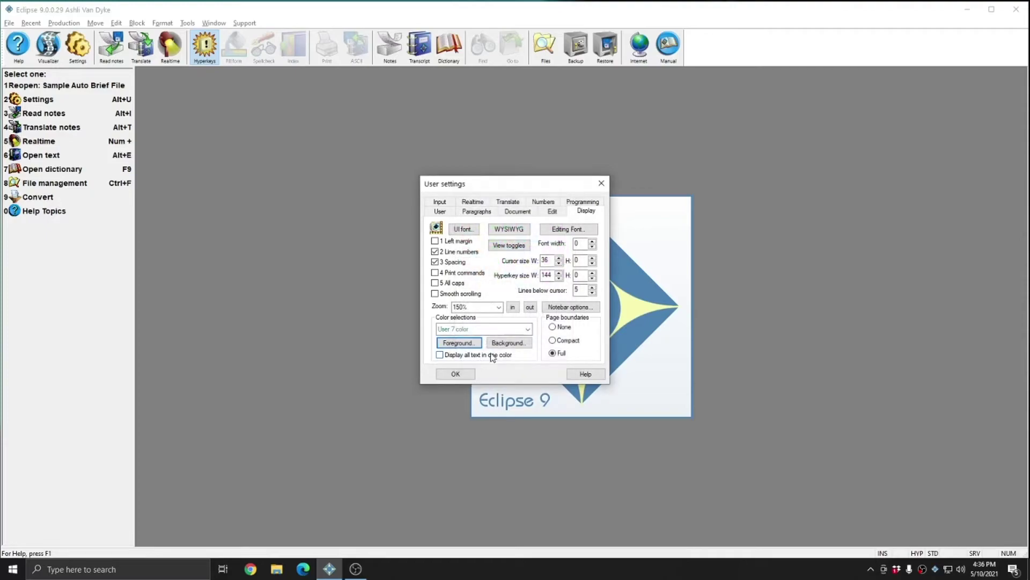
left_click(507, 343)
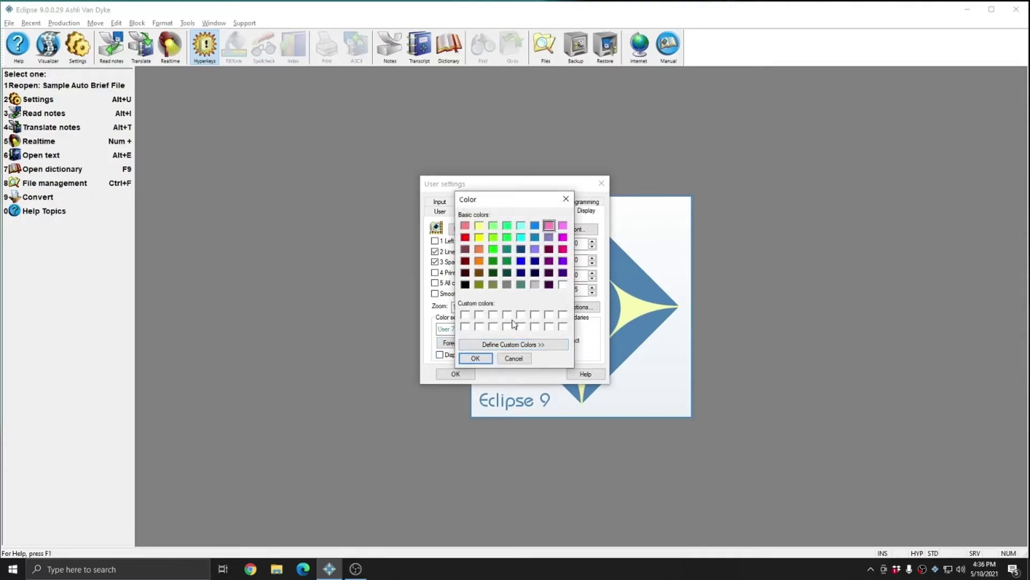
left_click(474, 358)
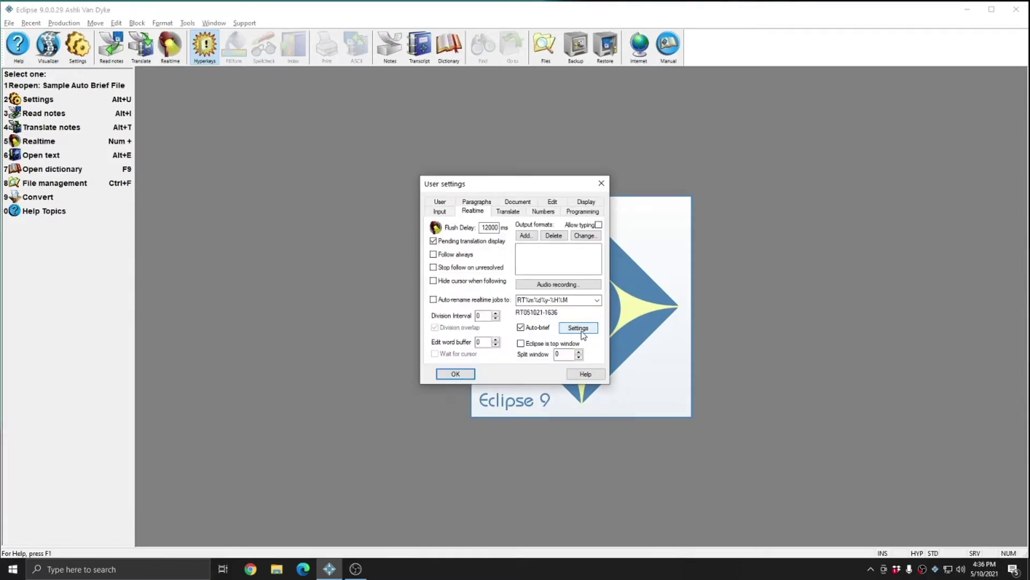
Check the Auto-brief settings, then close them and the User settings.
left_click(582, 333)
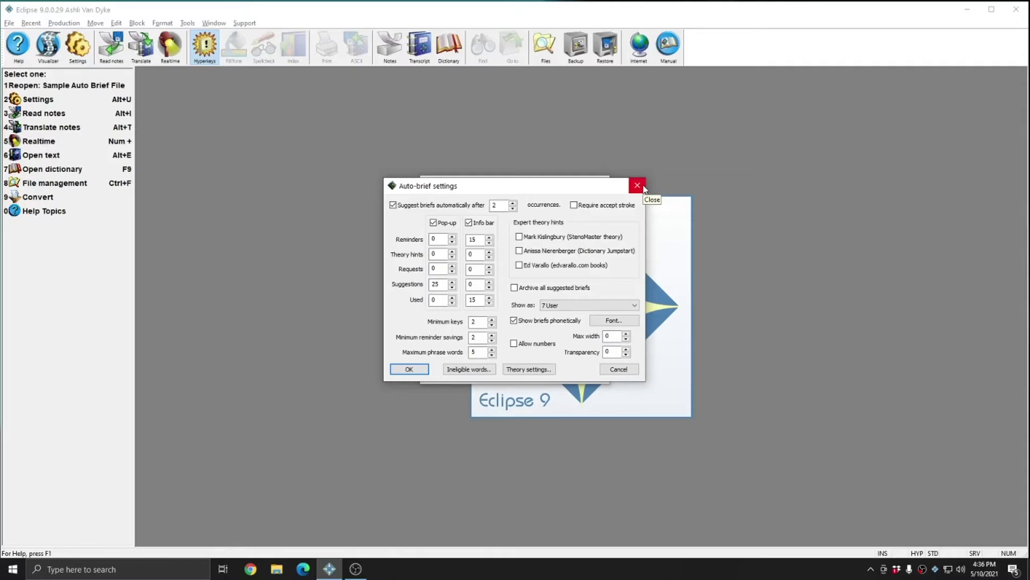
left_click(637, 186)
left_click(602, 184)
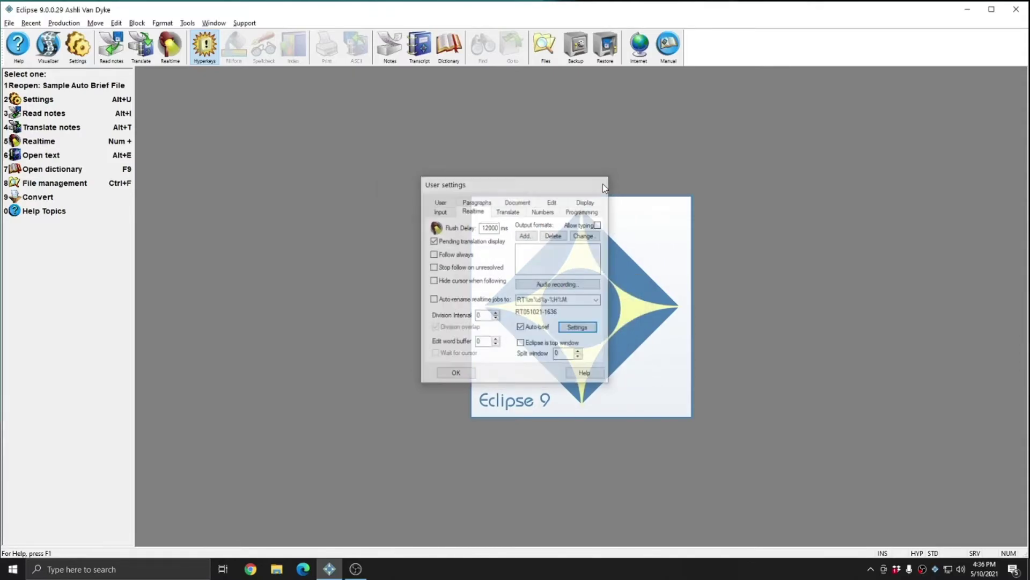
Retranslate Sample Auto Brief File.not from scratch as a new virtual realtime job.
key("alt+t")
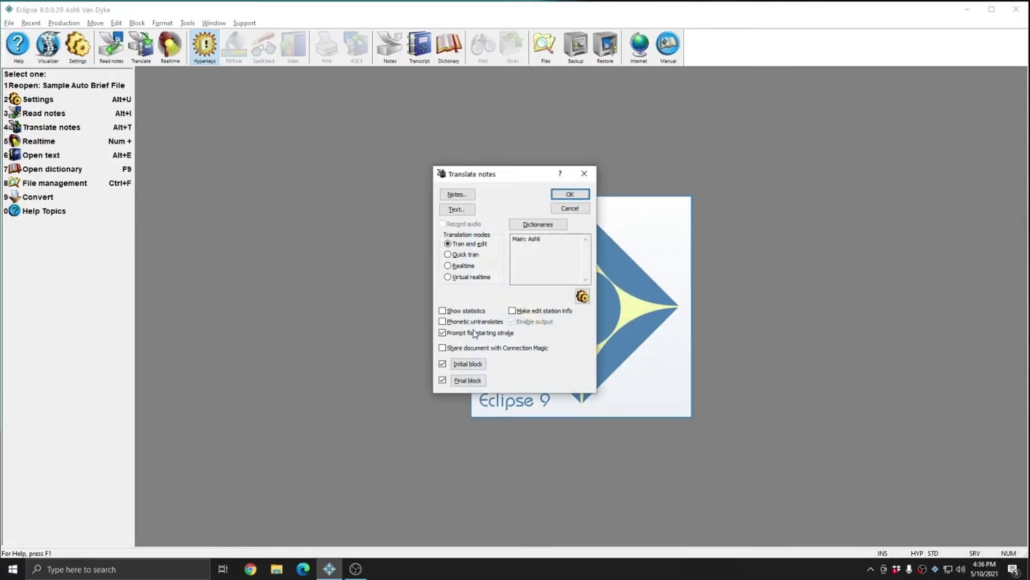
left_click(454, 195)
type("sa")
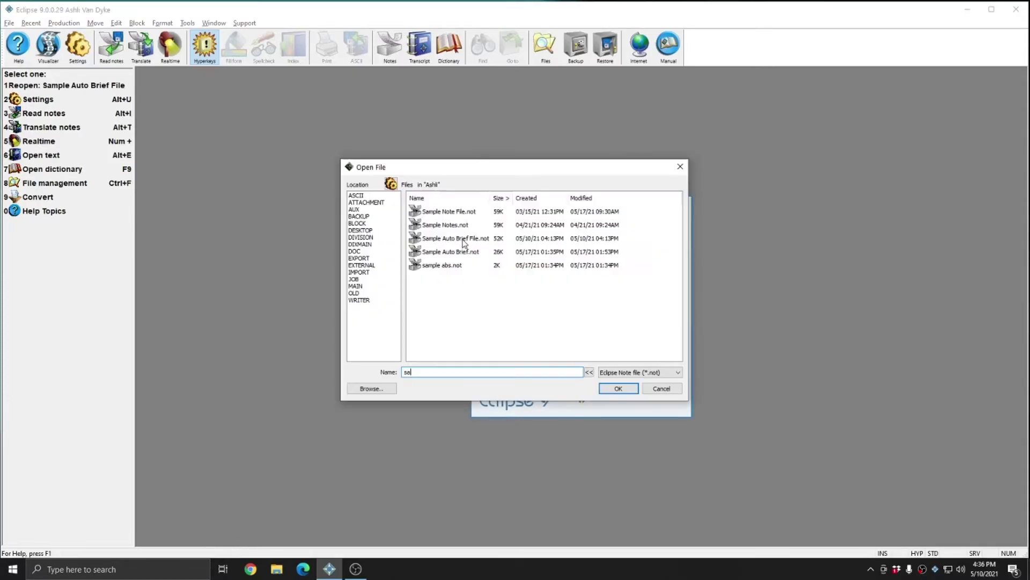
double_click(437, 239)
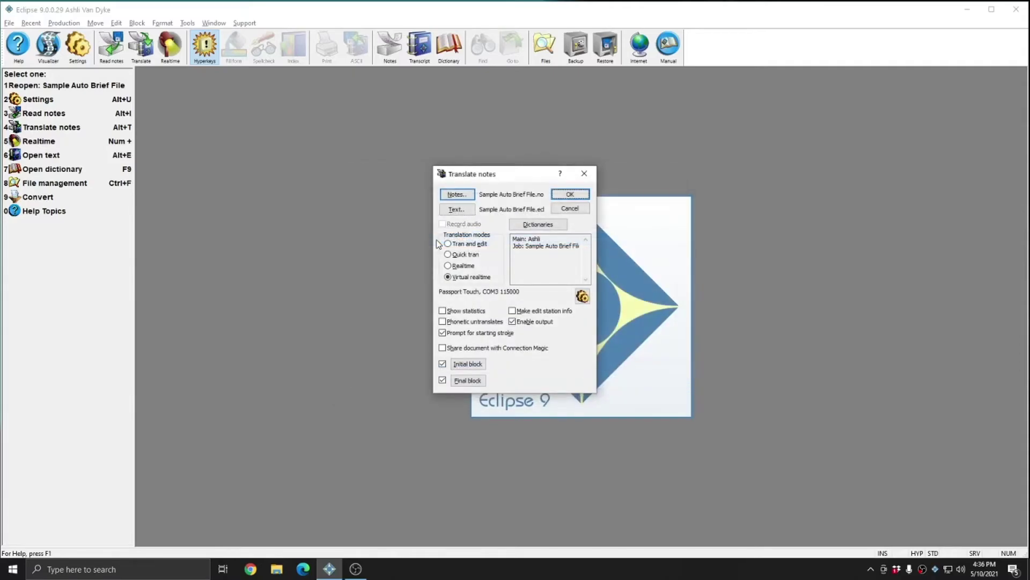
left_click(568, 195)
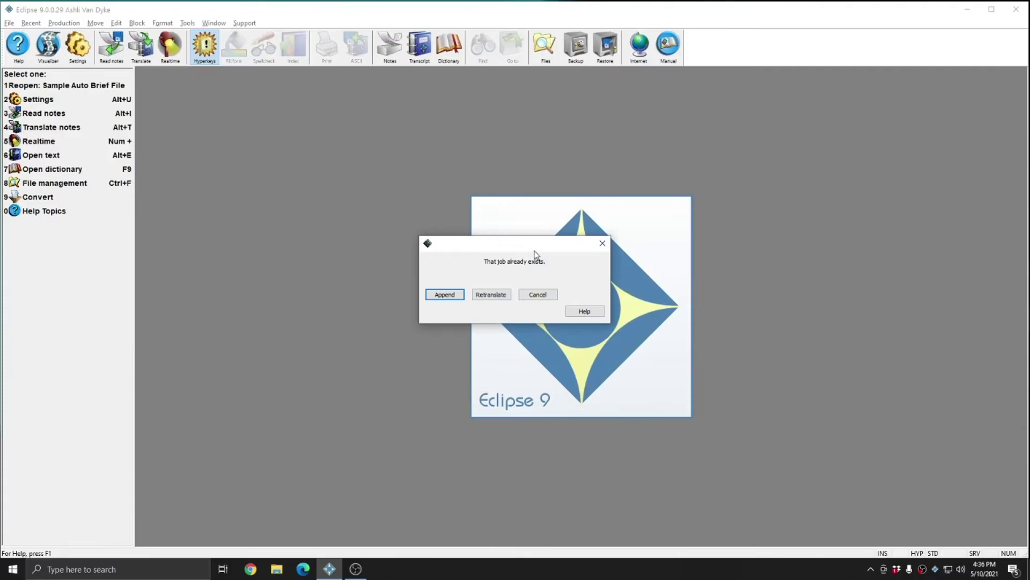
left_click(504, 295)
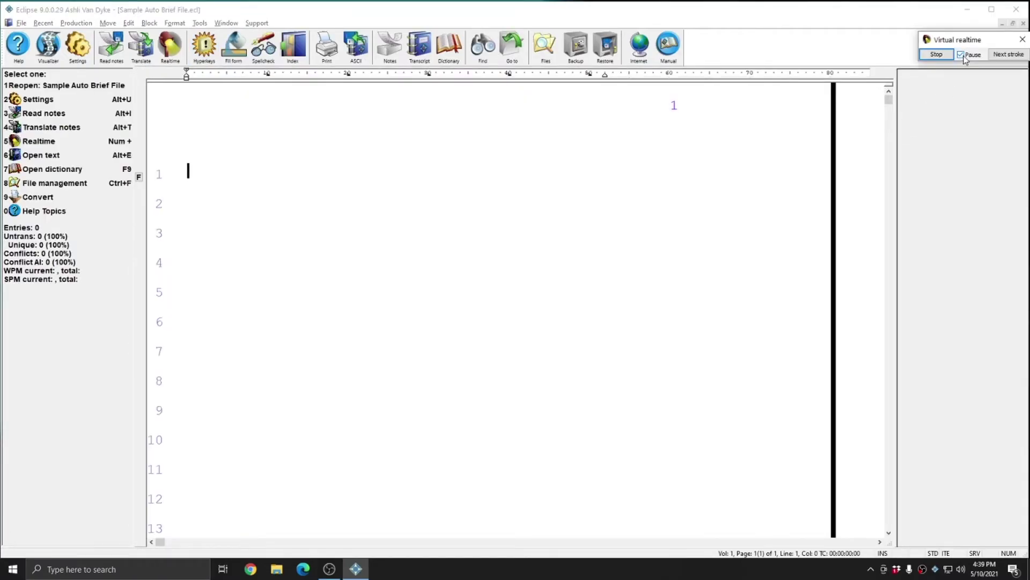
Stream the realtime feed, pause to mark and inspect 'alligator', then resume streaming.
left_click(965, 56)
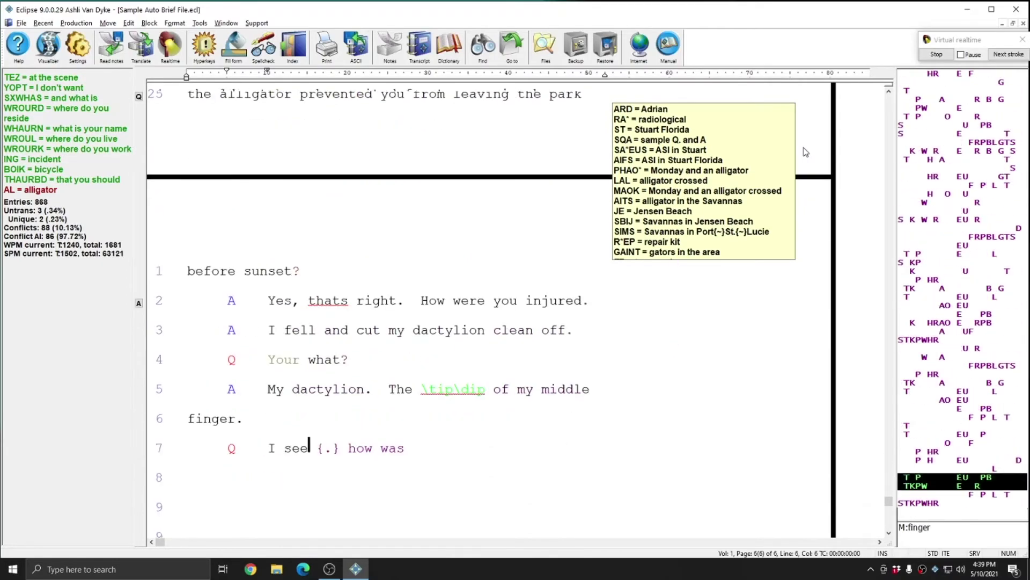
left_click(960, 55)
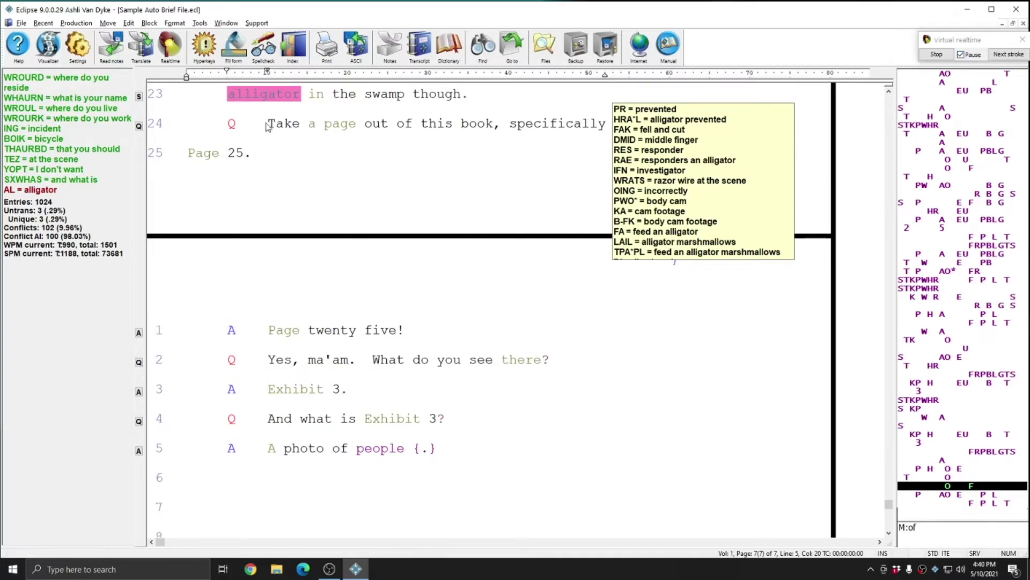
left_click(233, 123)
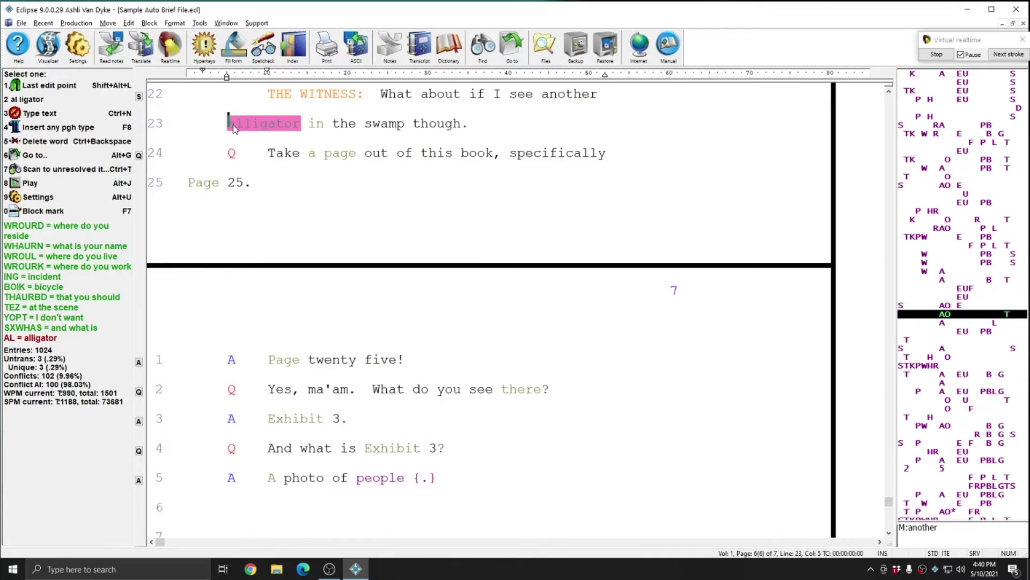
left_click_drag(233, 124, 297, 119)
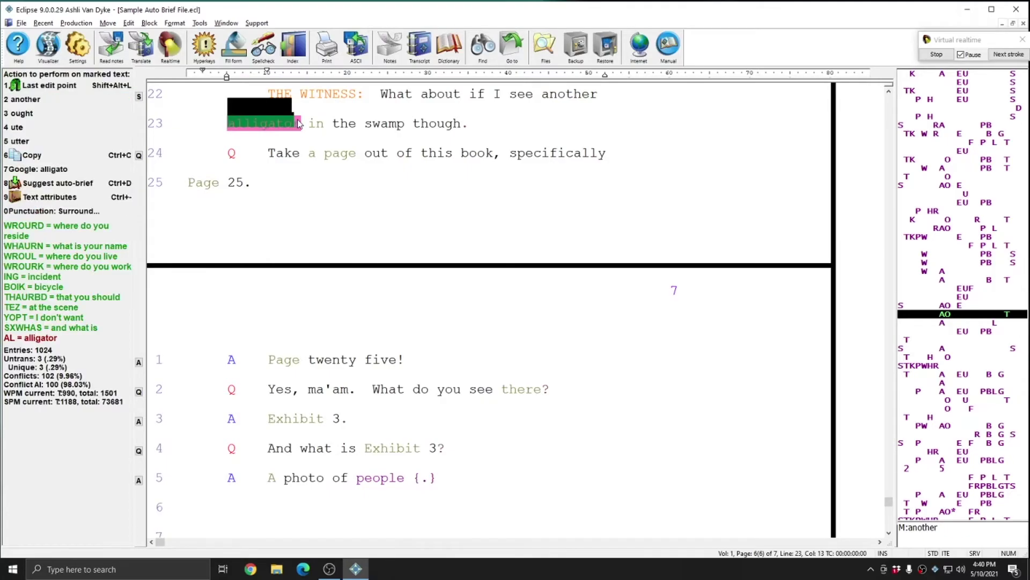
left_click(241, 129)
left_click(231, 130)
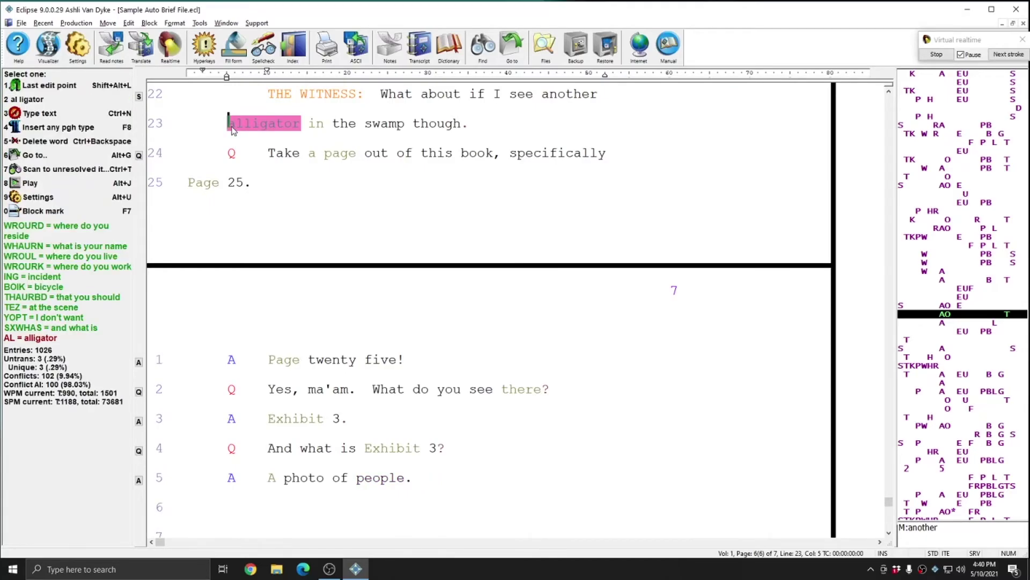
scroll(236, 136, "up", 1)
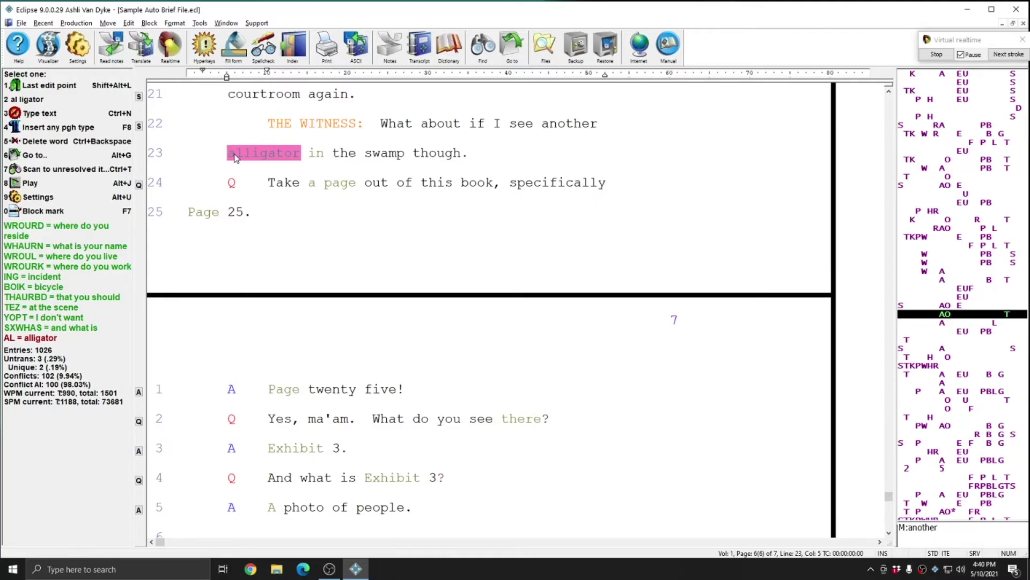
left_click(961, 55)
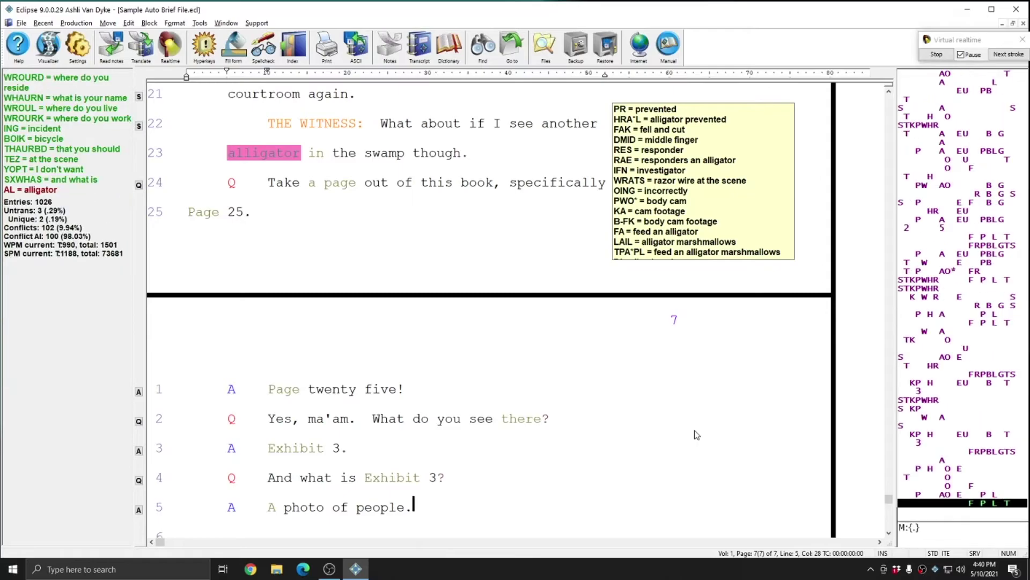
Resume the realtime feed, pause after page 9 line 25, and scroll up to review.
left_click(962, 56)
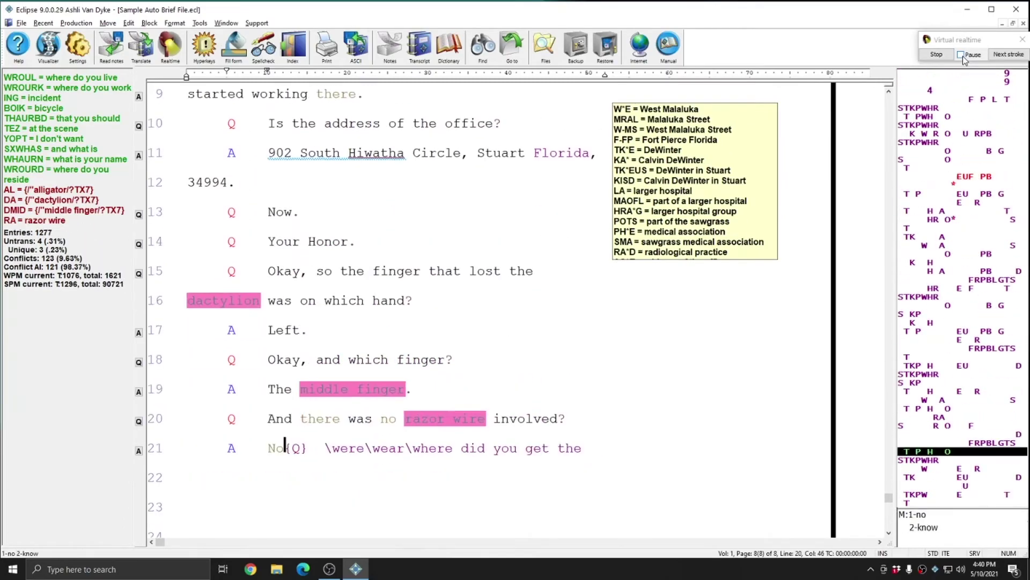
left_click(964, 59)
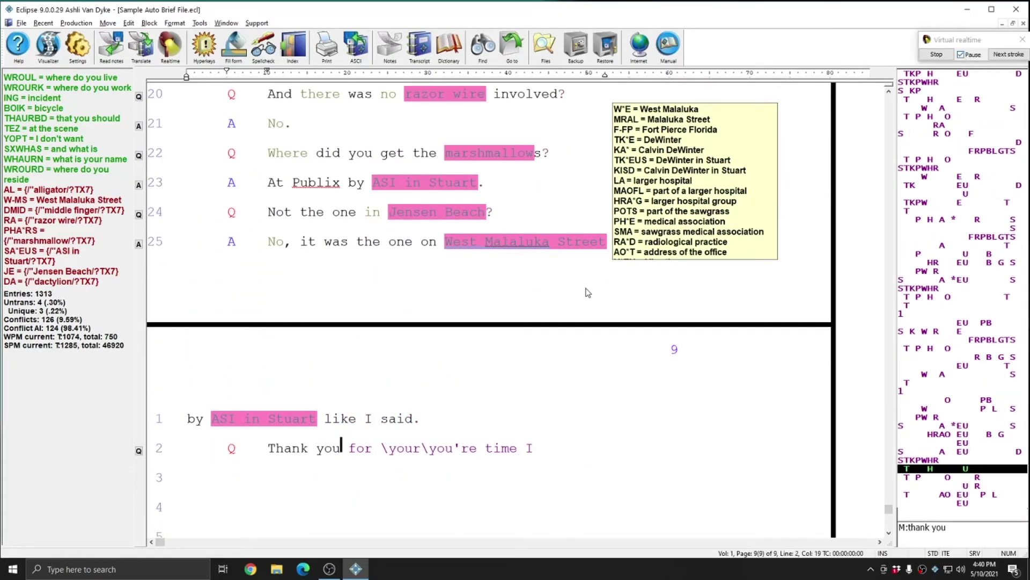
scroll(527, 337, "up", 1)
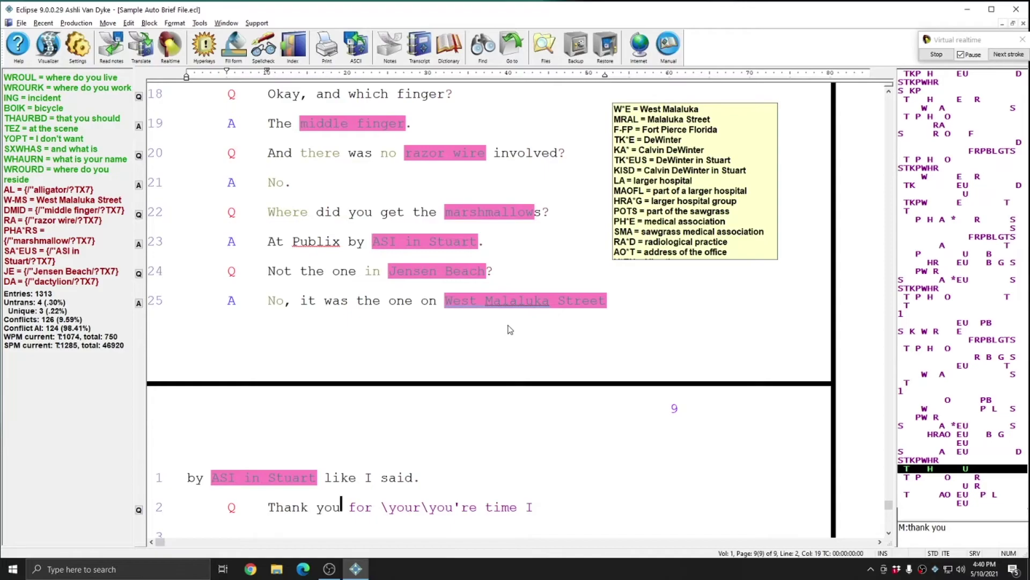
scroll(510, 330, "up", 5)
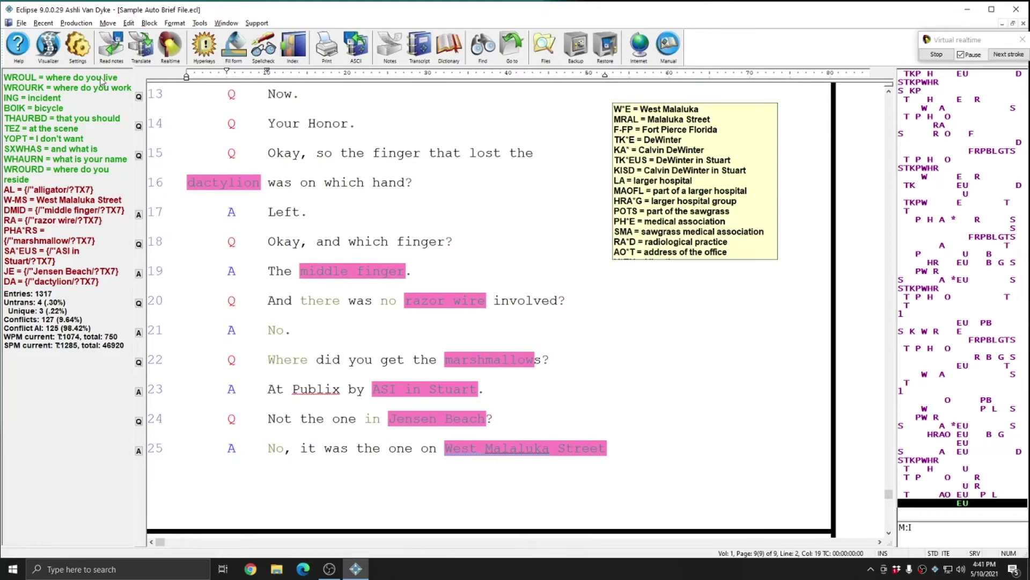
In Auto-brief settings, switch the used-brief Show as style to Normal, then back to 7 User.
left_click(83, 49)
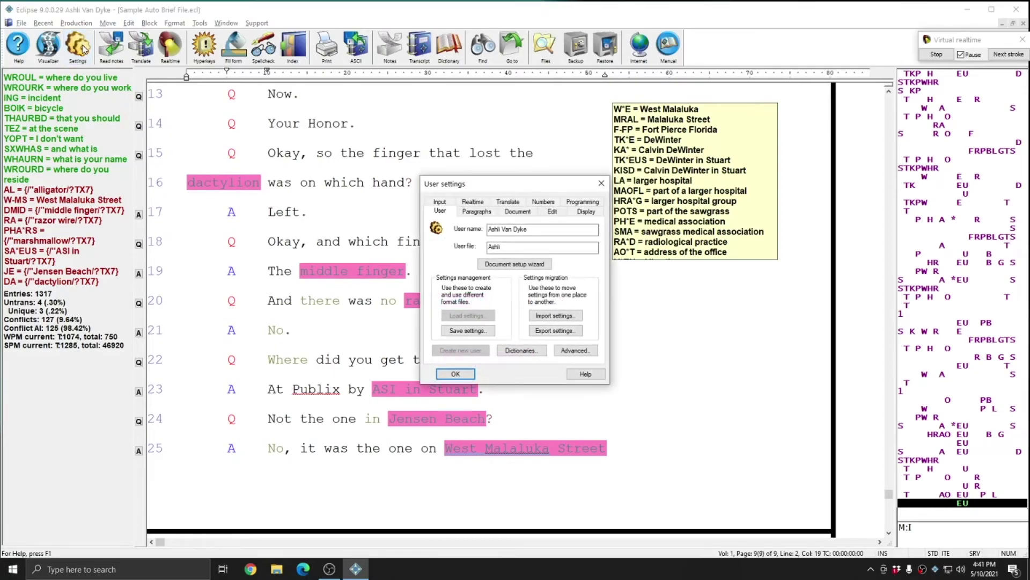
left_click(476, 203)
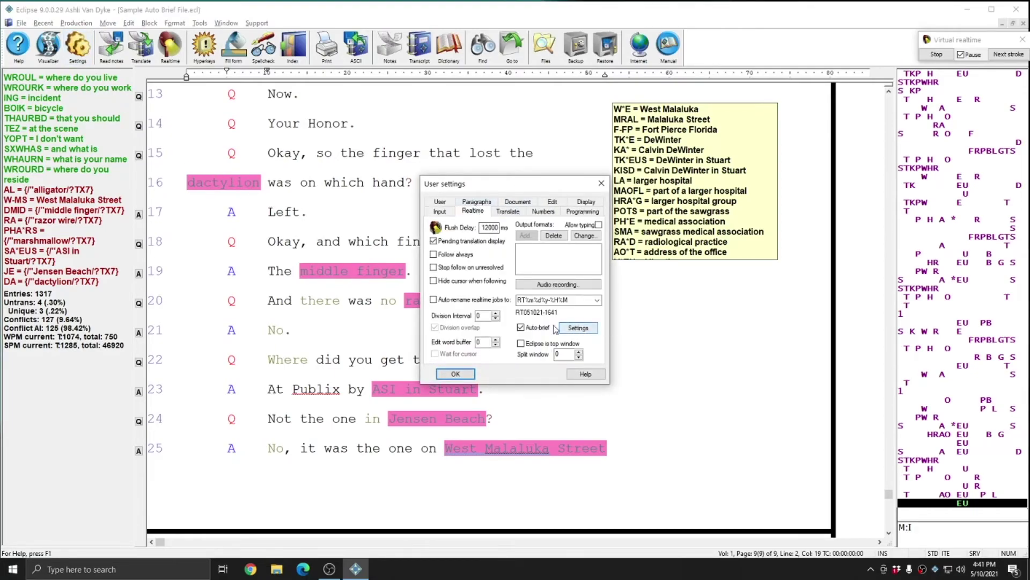
left_click(577, 328)
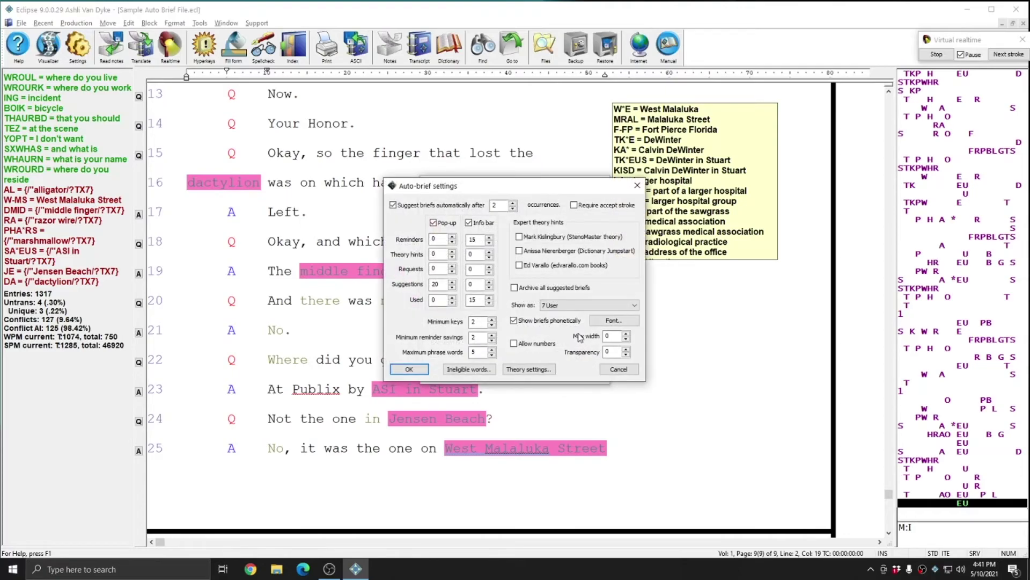
left_click(564, 306)
left_click(564, 316)
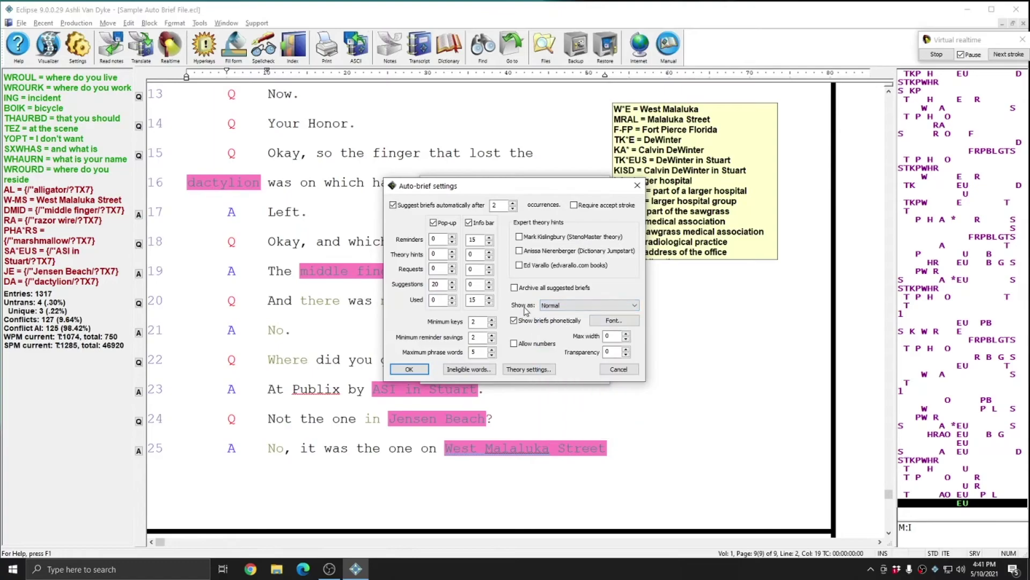
left_click(582, 306)
left_click(553, 426)
left_click(409, 369)
Change User 7 color's background to grey on the Display tab.
left_click(586, 202)
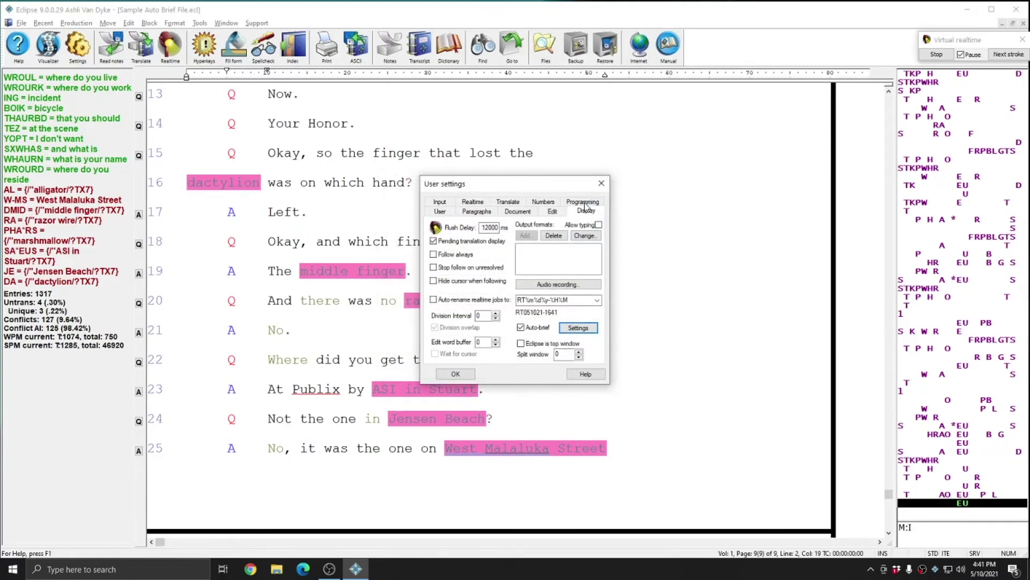
left_click(507, 331)
scroll(504, 382, "down", 5)
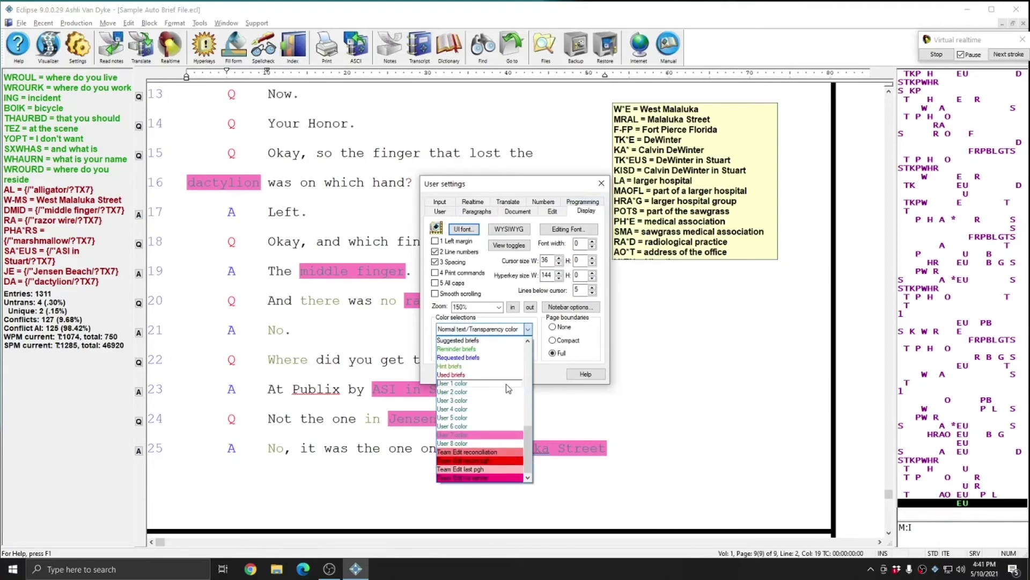
left_click(461, 435)
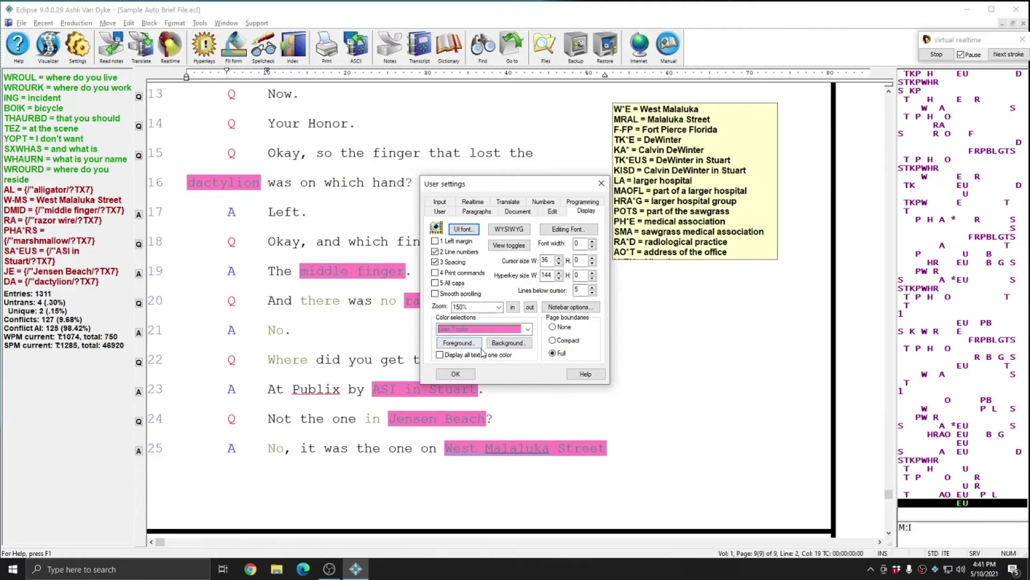
left_click(512, 345)
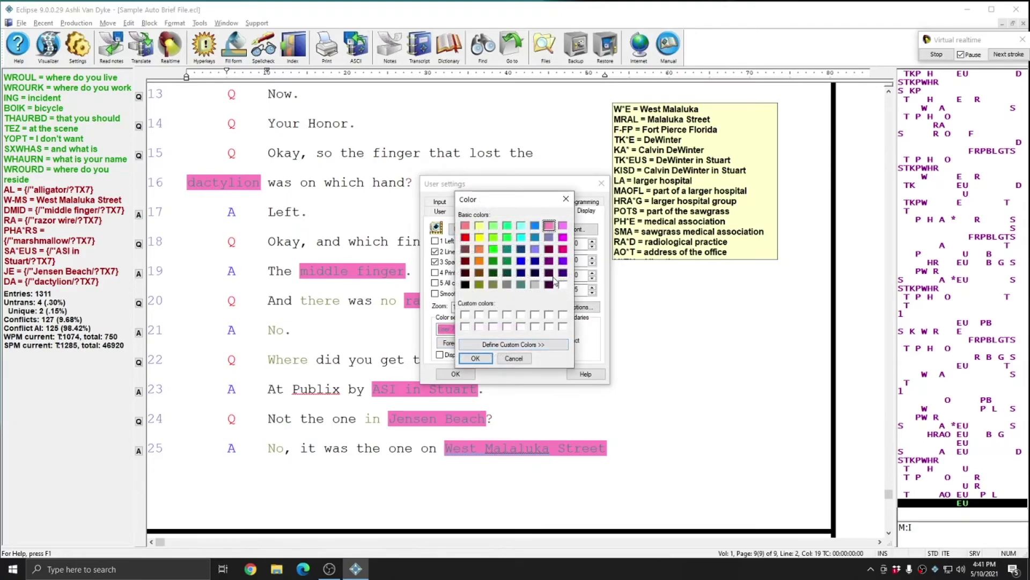
left_click(538, 285)
left_click(474, 359)
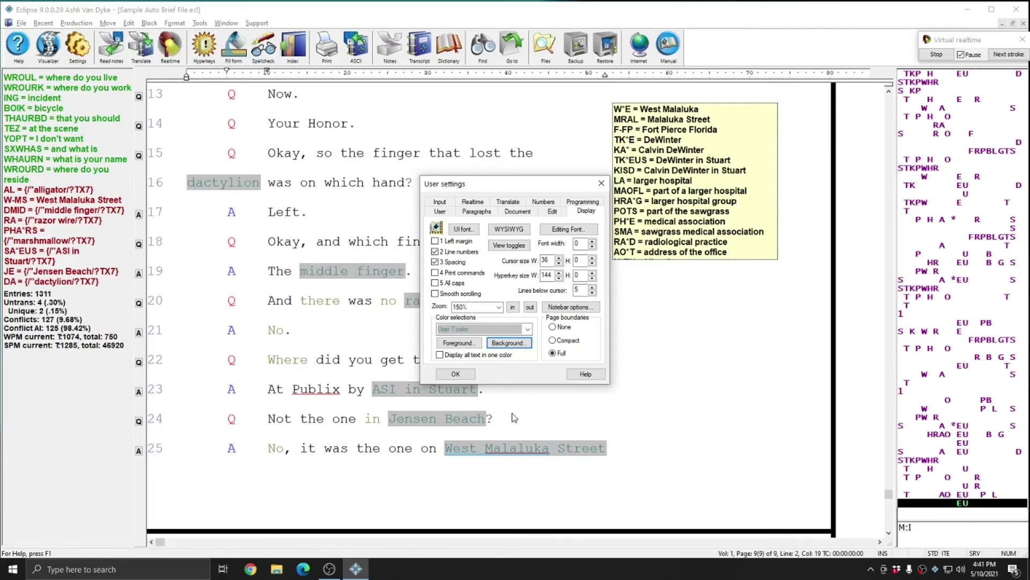
Apply the user settings so the transcript's used briefs are shaded grey.
left_click(450, 374)
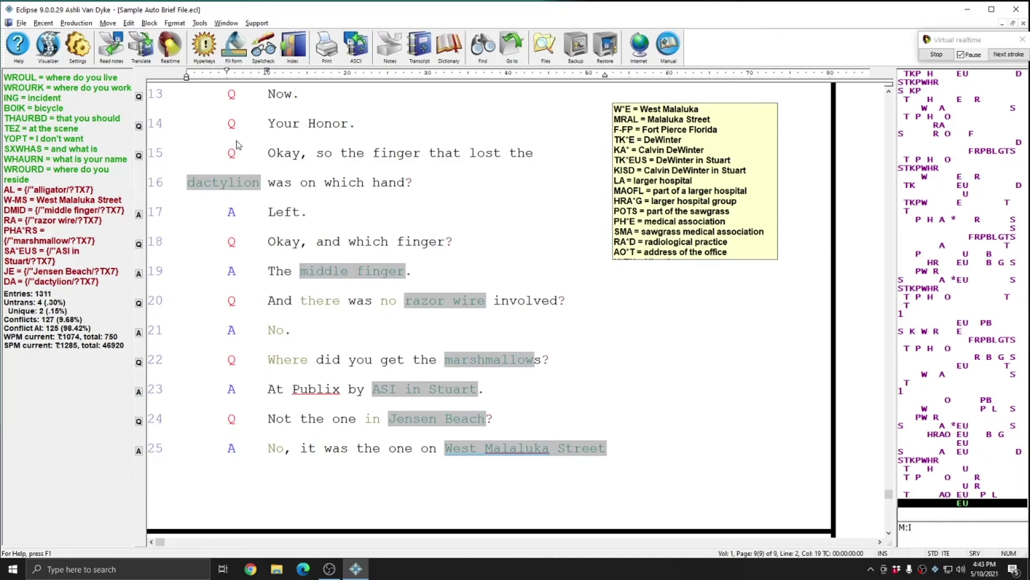
Reopen the user settings on the Realtime options.
left_click(78, 46)
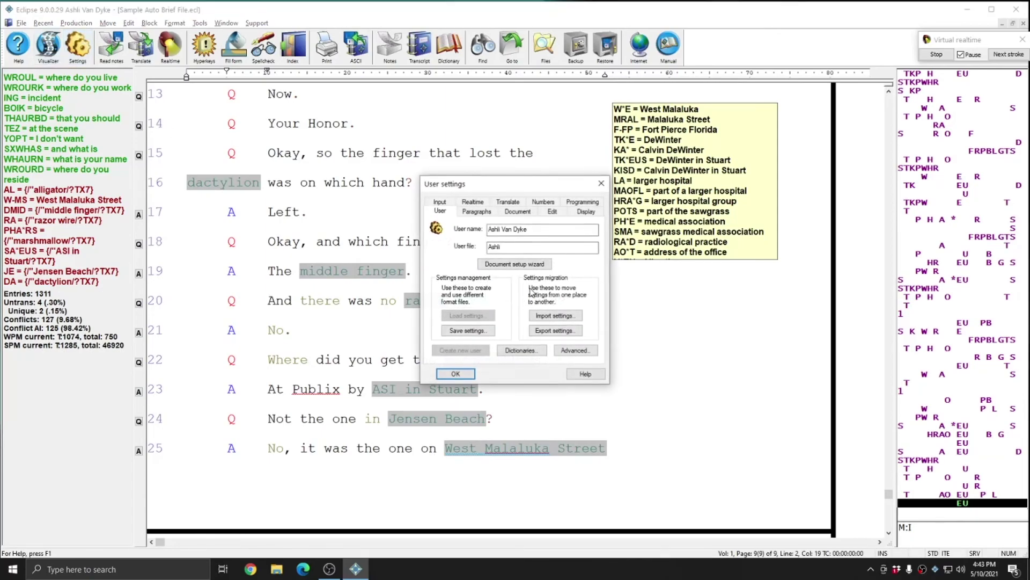
left_click(473, 201)
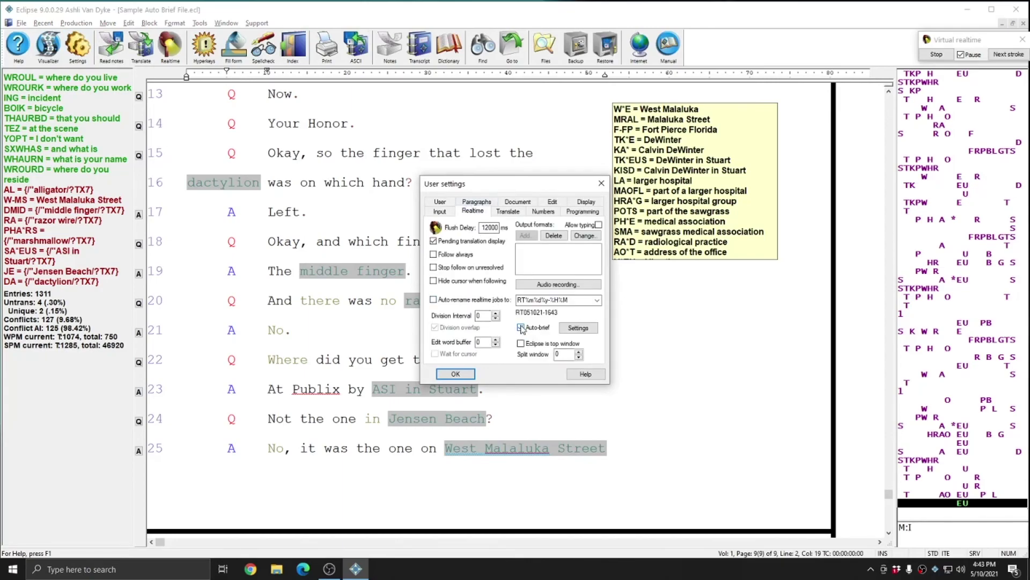